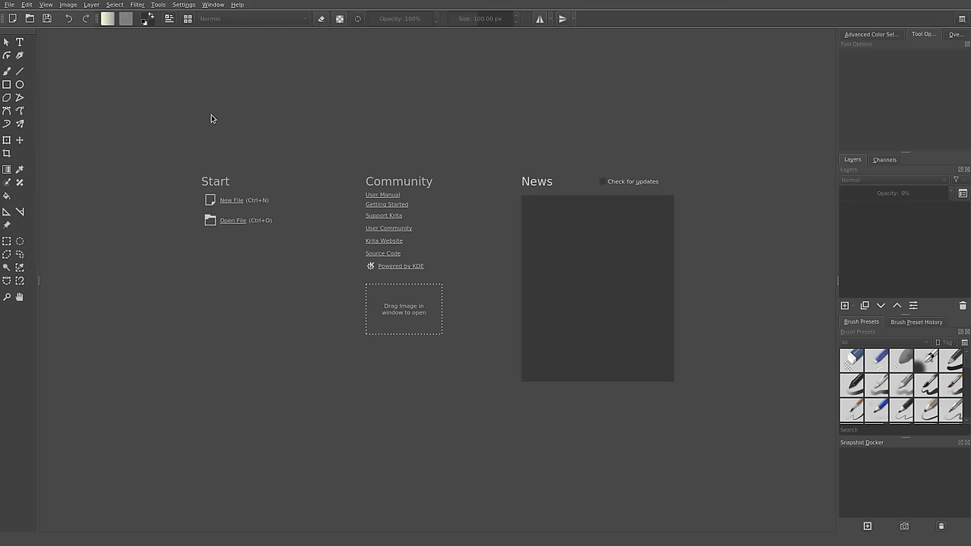
# - Create a new 3000 × 3500 px RGB/Alpha document at 100 ppi and set the colours to black foreground and white background
pyautogui.click(8, 4)
pyautogui.click(38, 25)
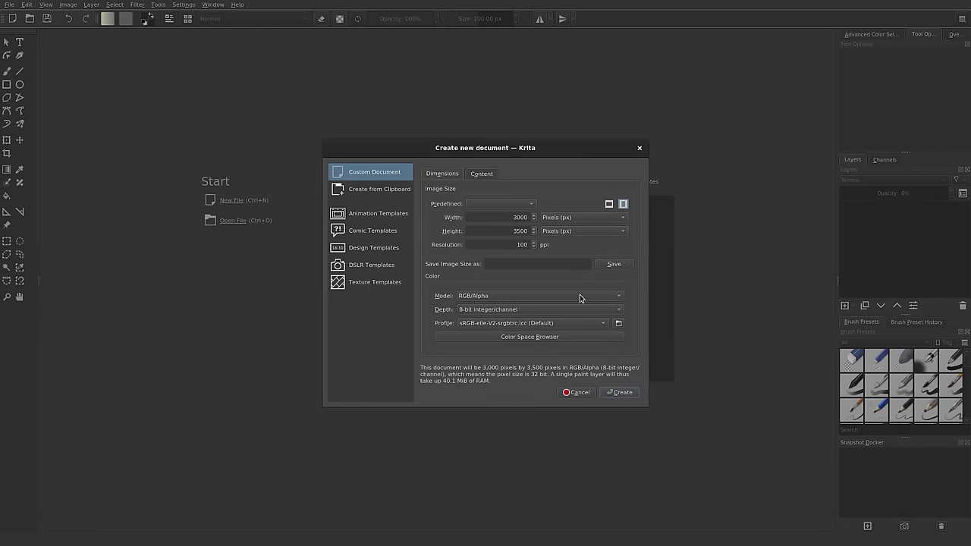
pyautogui.click(619, 392)
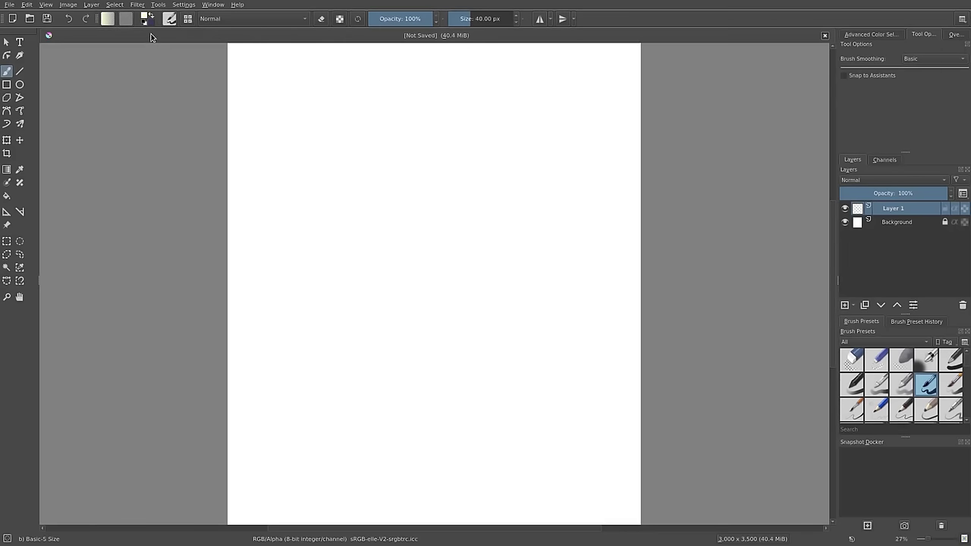
pyautogui.click(145, 22)
# - Paint a large freehand circle with the 40 px brush using Basic smoothing and inspect its outline up close
pyautogui.moveTo(393, 144)
pyautogui.mouseDown()
pyautogui.moveTo(364, 155)
pyautogui.moveTo(342, 219)
pyautogui.moveTo(359, 244)
pyautogui.moveTo(412, 261)
pyautogui.moveTo(446, 249)
pyautogui.moveTo(465, 220)
pyautogui.moveTo(462, 185)
pyautogui.moveTo(439, 153)
pyautogui.moveTo(387, 143)
pyautogui.mouseUp()
pyautogui.scroll(8, 390, 166)
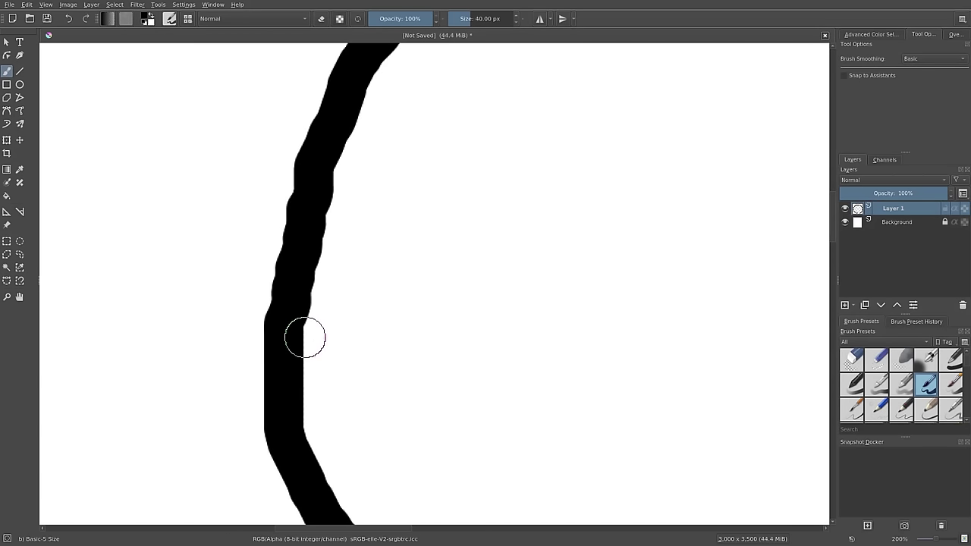
pyautogui.scroll(-3, 403, 319)
pyautogui.scroll(-1, 459, 228)
pyautogui.hscroll(5, 438, 201)
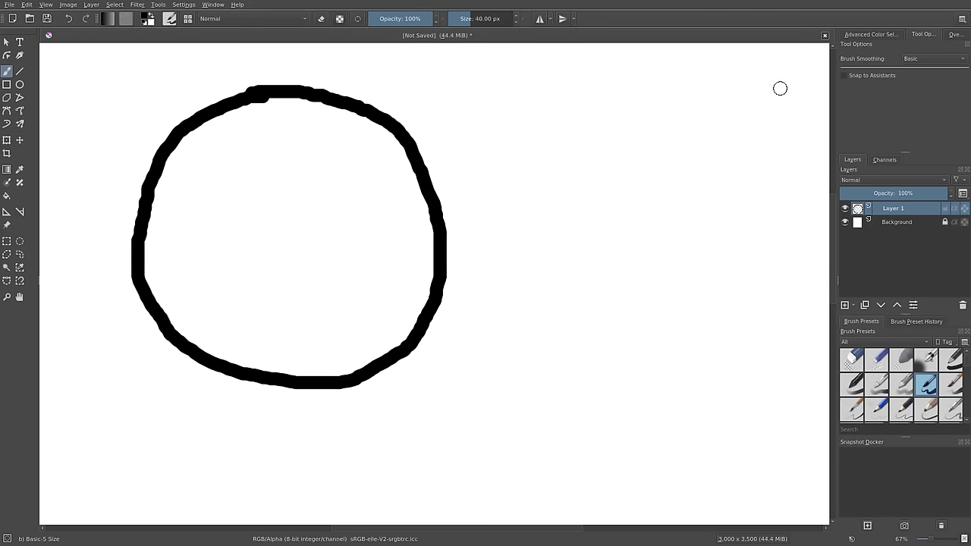
pyautogui.click(913, 61)
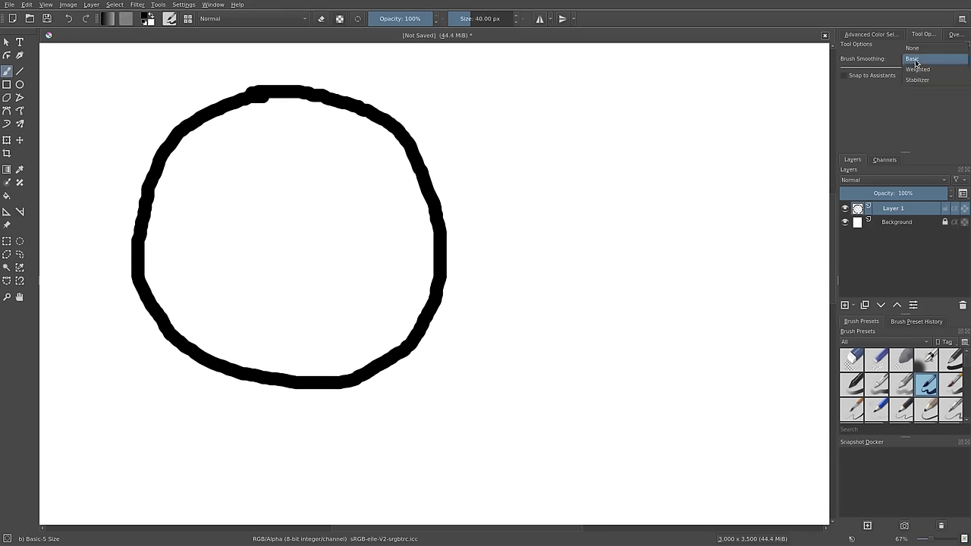
pyautogui.click(915, 60)
pyautogui.click(855, 35)
pyautogui.click(920, 35)
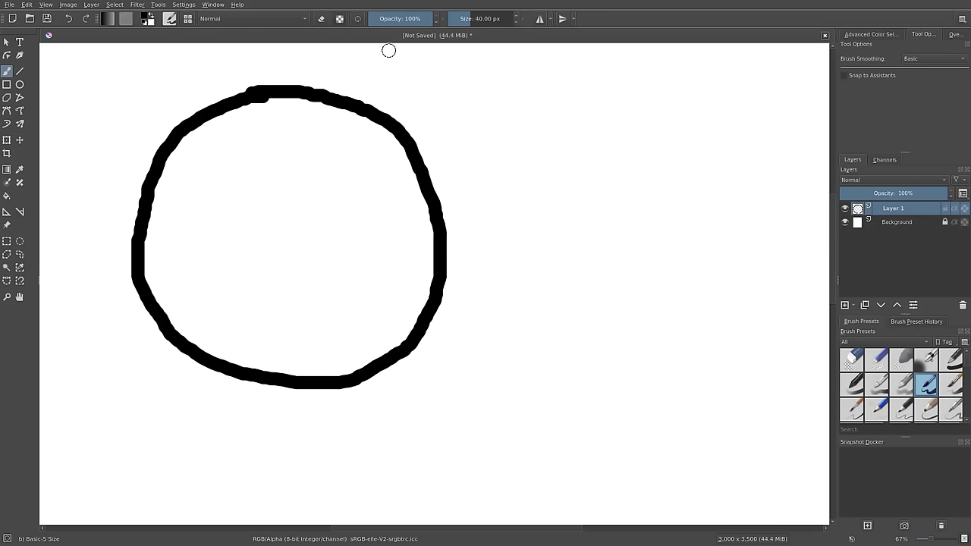
# - Switch the workspace layout to Big_Paint_2
pyautogui.click(212, 4)
pyautogui.moveTo(221, 41)
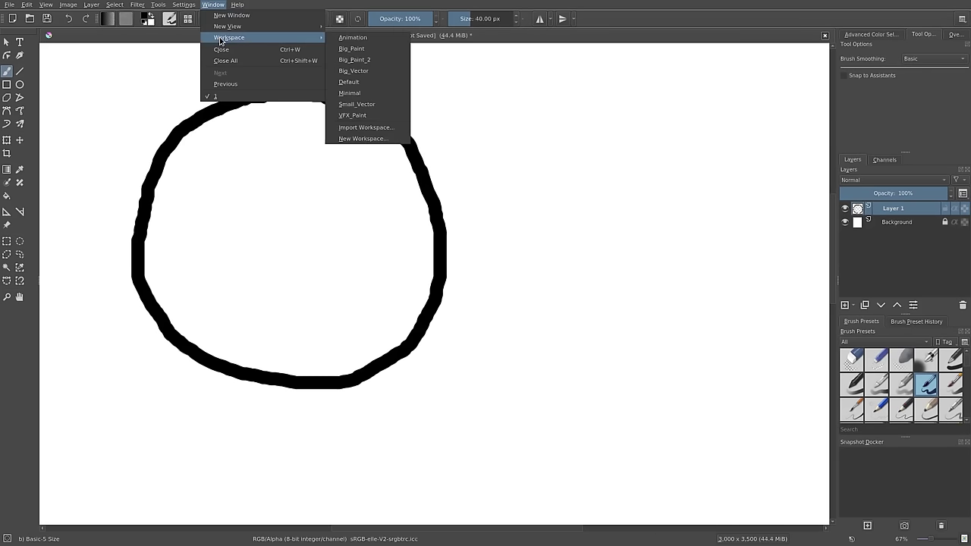
pyautogui.click(369, 60)
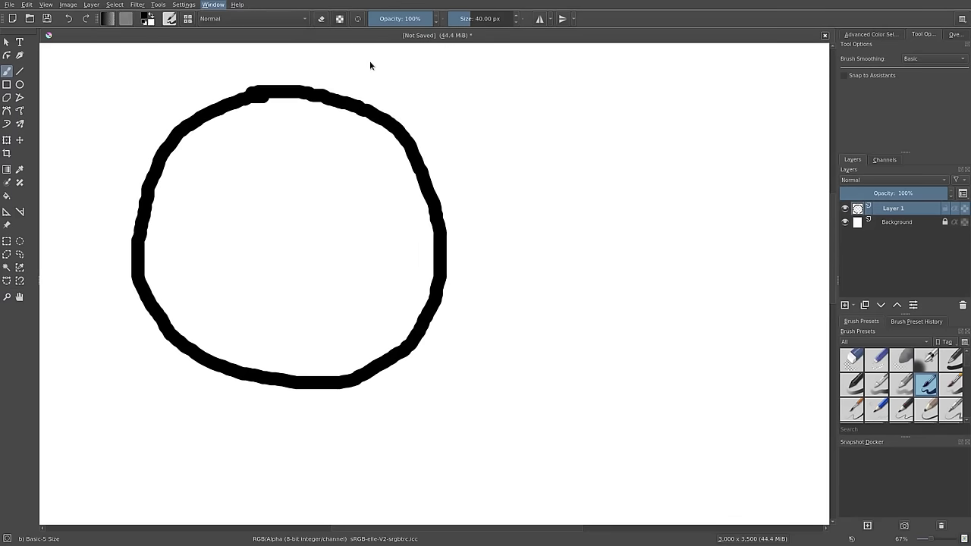
# - Switch the workspace layout to Default
pyautogui.click(213, 4)
pyautogui.moveTo(241, 38)
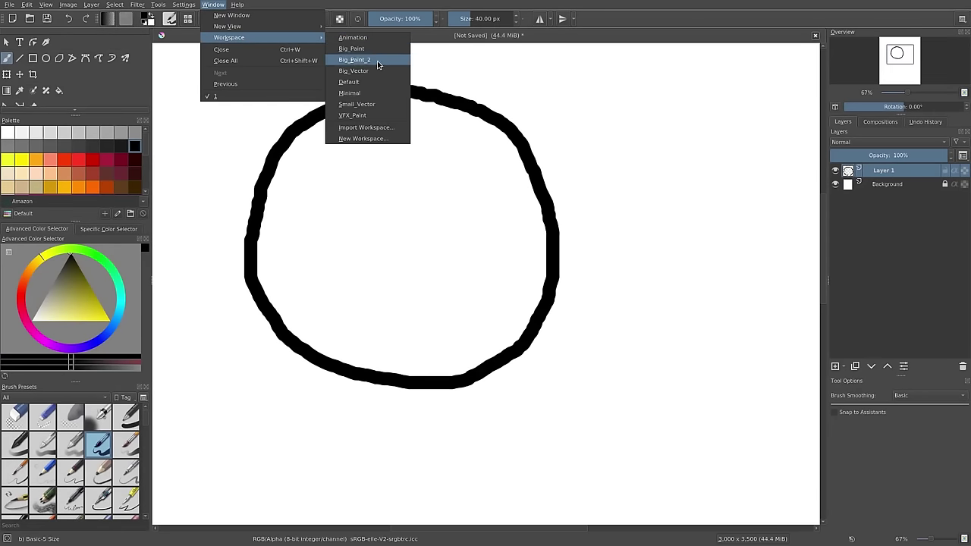
pyautogui.click(380, 82)
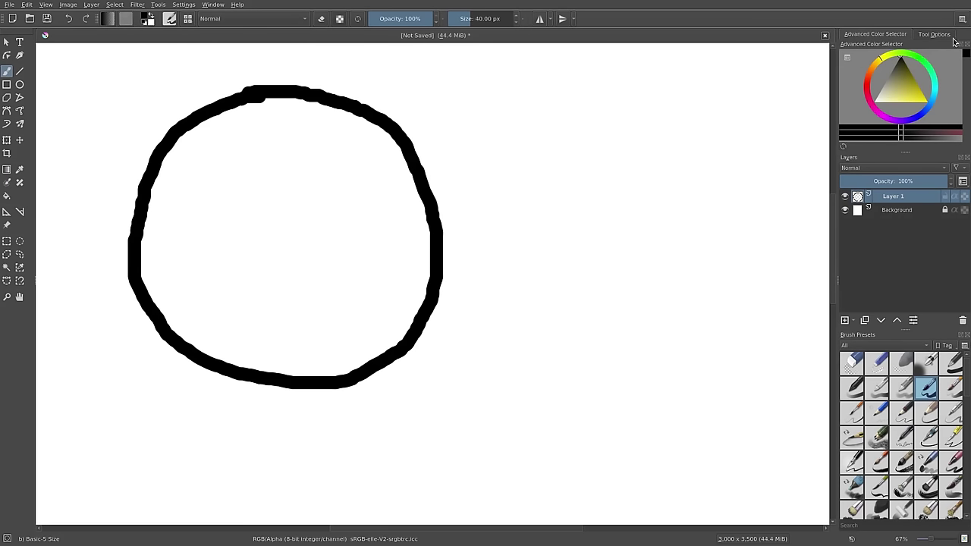
# - Set the brush smoothing to Weighted and paint a second freehand circle to the right of the first one
pyautogui.click(937, 35)
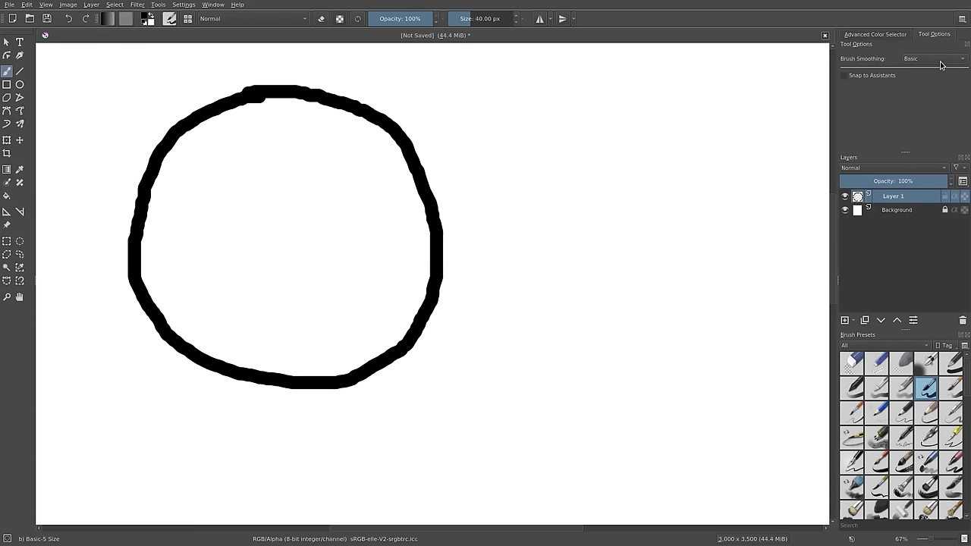
pyautogui.click(930, 60)
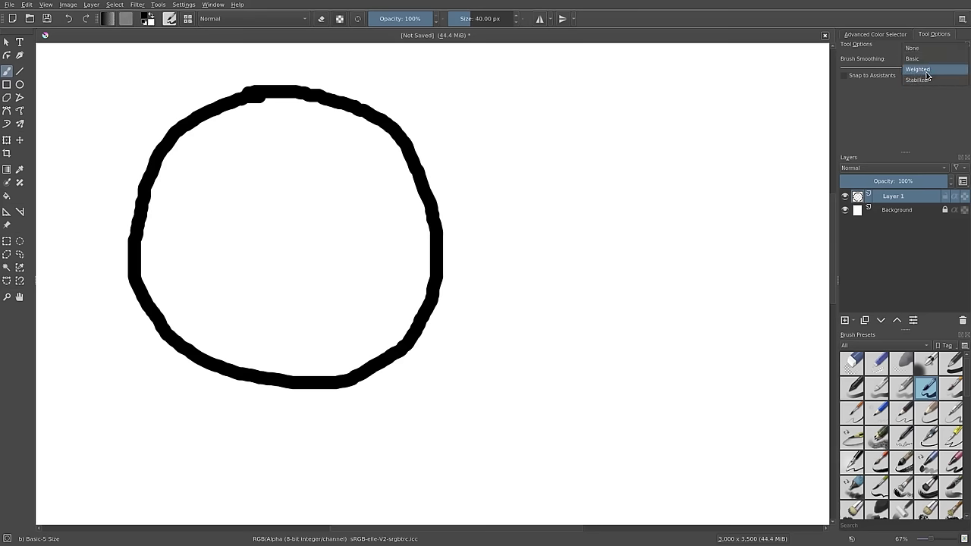
pyautogui.click(925, 69)
pyautogui.moveTo(664, 115)
pyautogui.mouseDown()
pyautogui.moveTo(603, 142)
pyautogui.moveTo(572, 192)
pyautogui.moveTo(560, 253)
pyautogui.moveTo(571, 320)
pyautogui.moveTo(662, 372)
pyautogui.moveTo(796, 343)
pyautogui.moveTo(821, 189)
pyautogui.moveTo(750, 105)
pyautogui.moveTo(652, 120)
pyautogui.mouseUp()
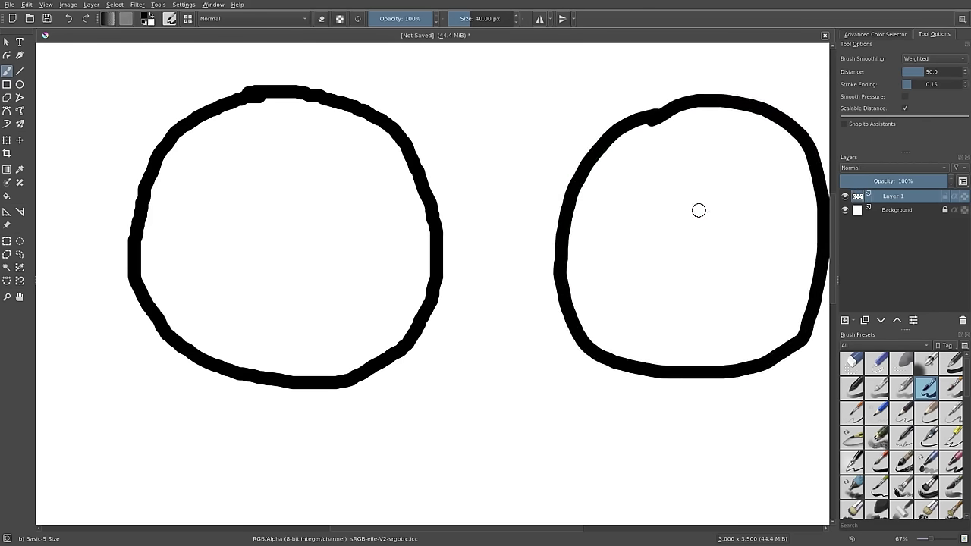
# - Set the brush smoothing to Stabilizer and paint a freehand looping spiral below the two circles
pyautogui.scroll(-2, 687, 263)
pyautogui.scroll(1, 686, 258)
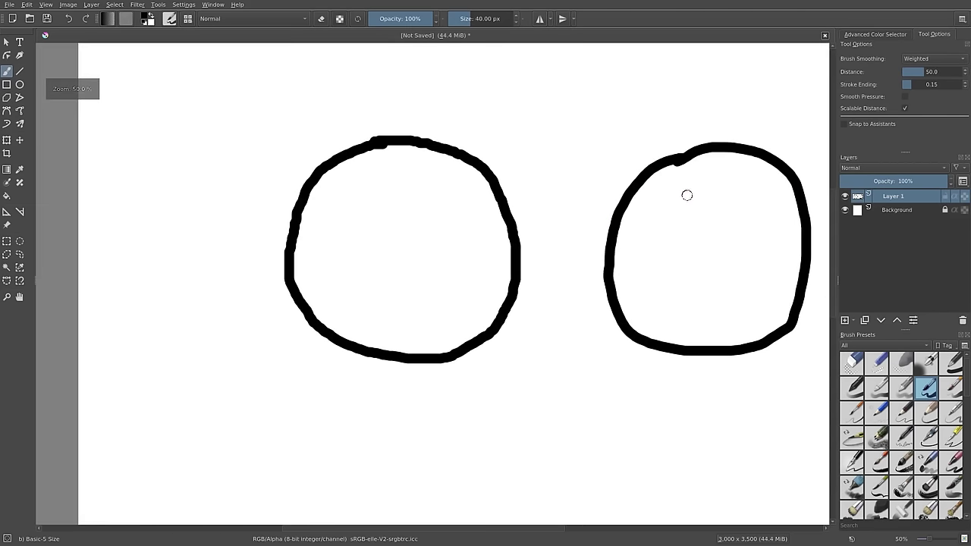
pyautogui.click(923, 58)
pyautogui.click(918, 69)
pyautogui.scroll(-3, 531, 265)
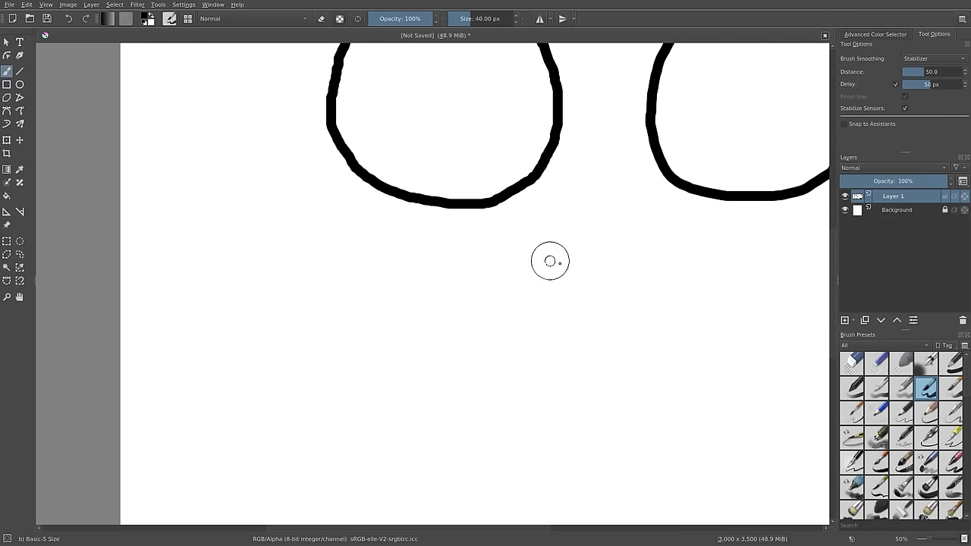
pyautogui.moveTo(575, 264)
pyautogui.mouseDown()
pyautogui.moveTo(514, 294)
pyautogui.moveTo(491, 355)
pyautogui.moveTo(499, 384)
pyautogui.moveTo(520, 404)
pyautogui.moveTo(562, 398)
pyautogui.moveTo(584, 354)
pyautogui.moveTo(563, 306)
pyautogui.moveTo(511, 303)
pyautogui.moveTo(487, 380)
pyautogui.moveTo(563, 415)
pyautogui.moveTo(639, 304)
pyautogui.moveTo(432, 254)
pyautogui.moveTo(413, 402)
pyautogui.mouseUp()
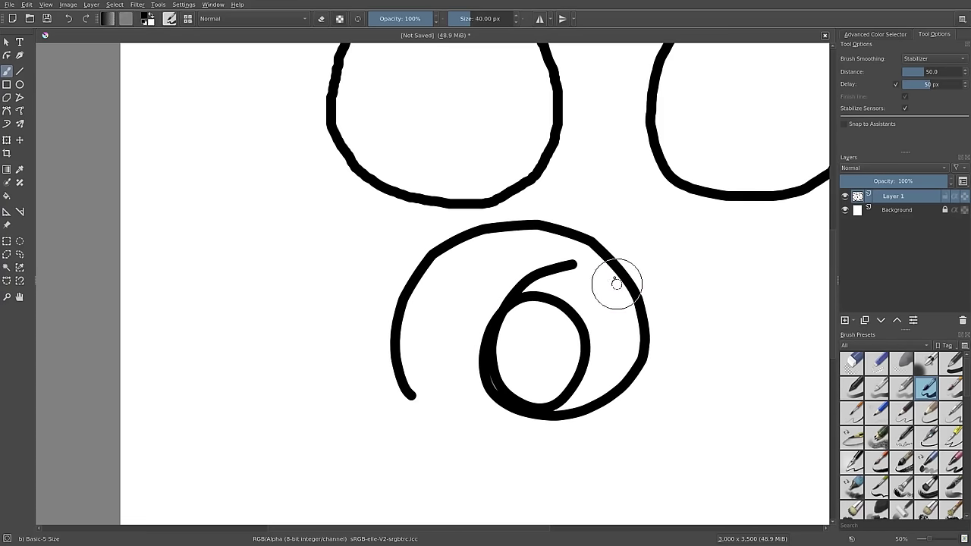
# - Undo the three freehand test strokes so the layer is empty
pyautogui.scroll(-2, 588, 239)
pyautogui.scroll(1, 613, 231)
pyautogui.hotkey('ctrl', 'z')
pyautogui.hotkey('ctrl', 'z')
pyautogui.hotkey('ctrl', 'z')
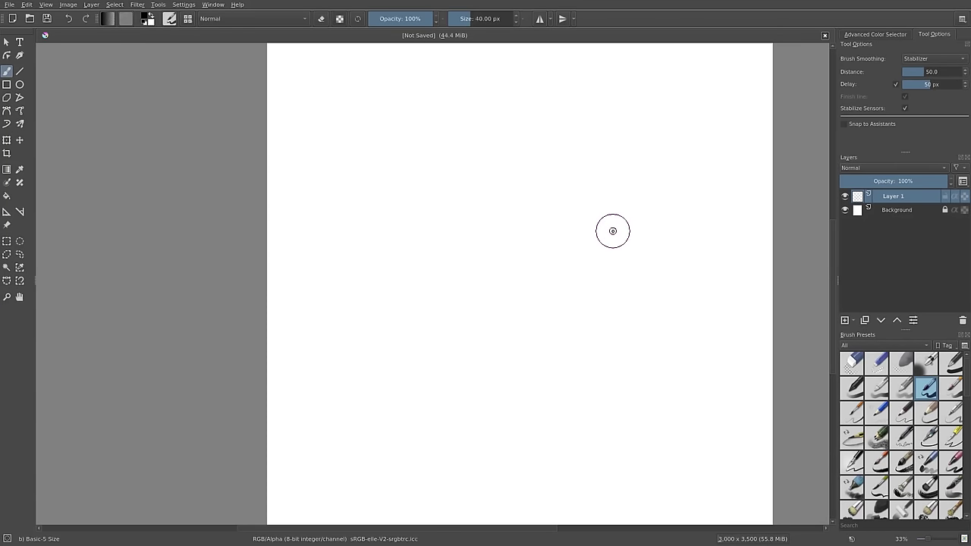
# - Set the brush smoothing back to Basic
pyautogui.click(918, 57)
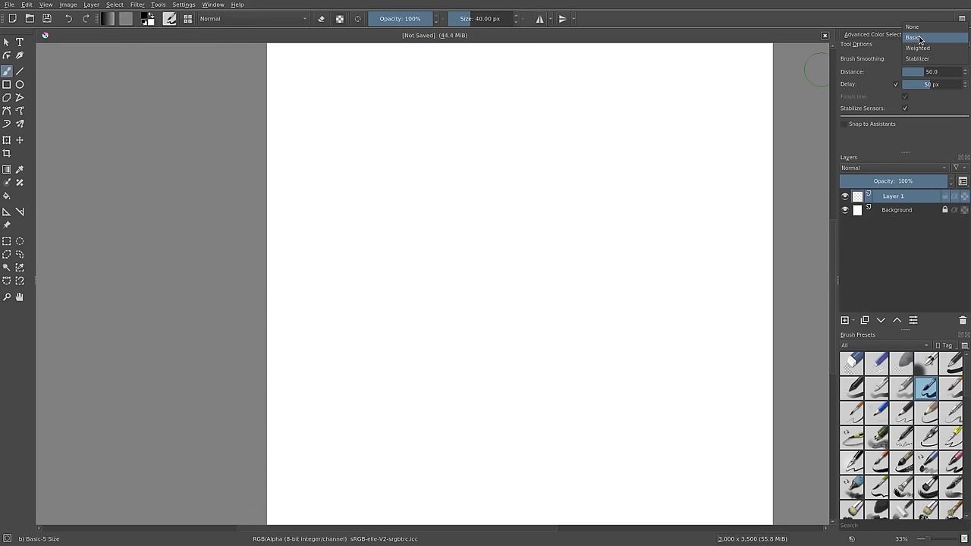
pyautogui.click(914, 35)
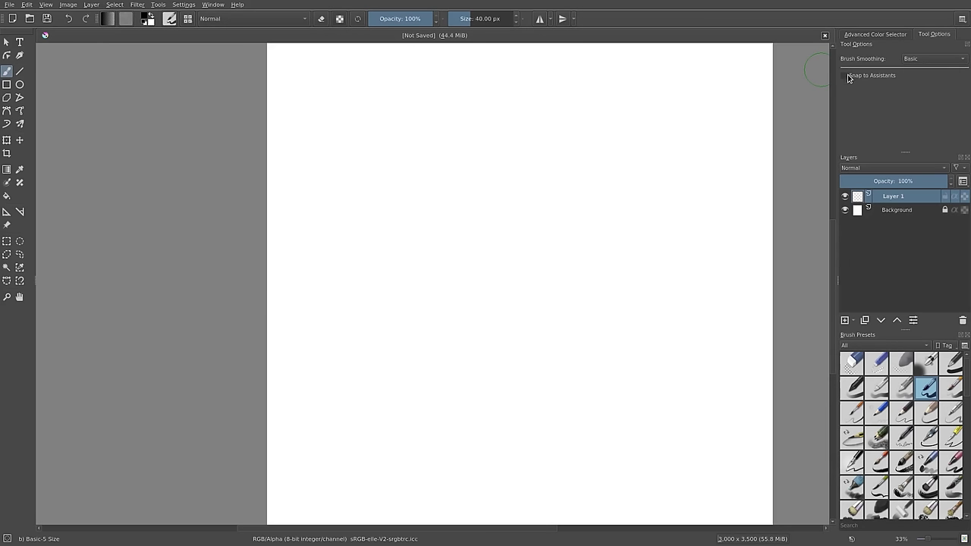
pyautogui.moveTo(553, 201); pyautogui.dragTo(536, 211)
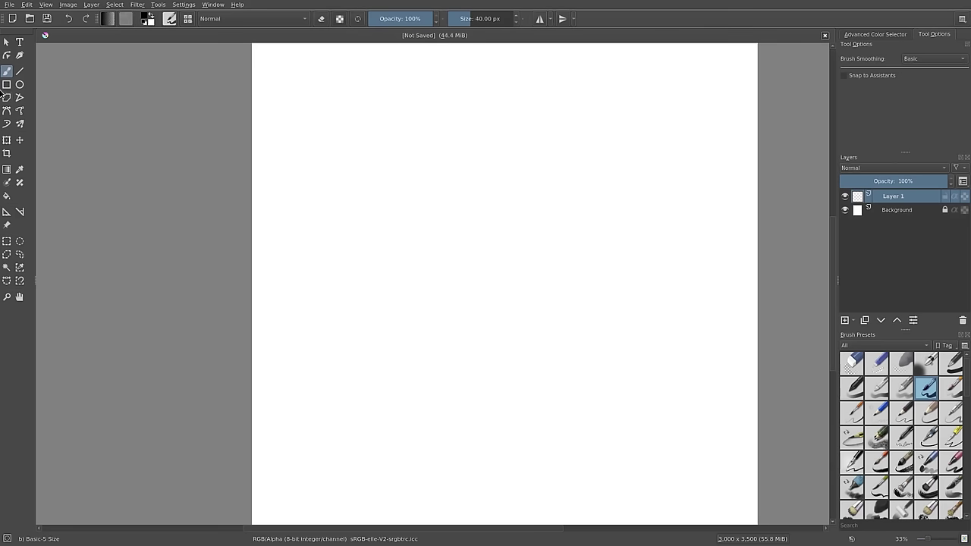
# - Draw an unfilled perfect circle about 1284 px in diameter in the upper middle of the canvas with the Ellipse tool
pyautogui.click(20, 85)
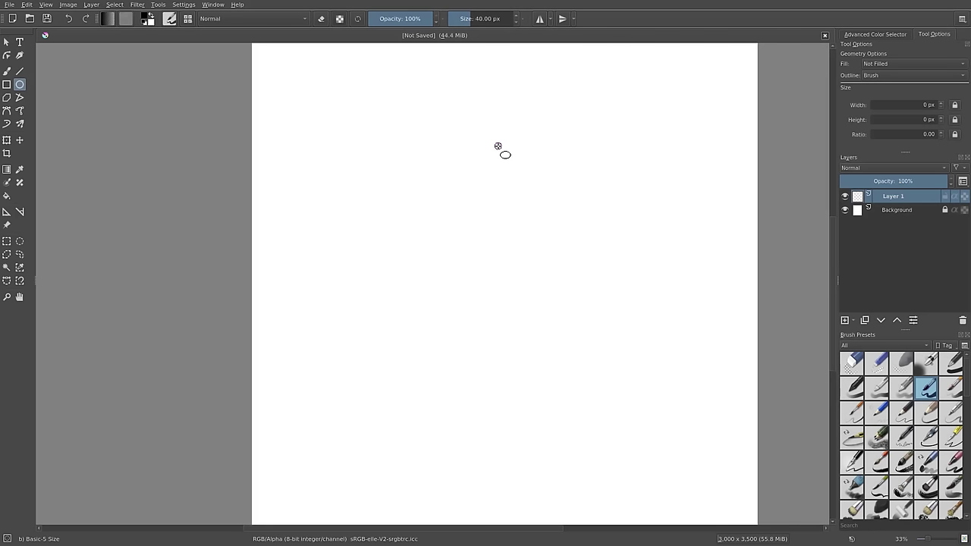
pyautogui.moveTo(372, 137); pyautogui.dragTo(582, 370)
pyautogui.hotkey('ctrl', 'z')
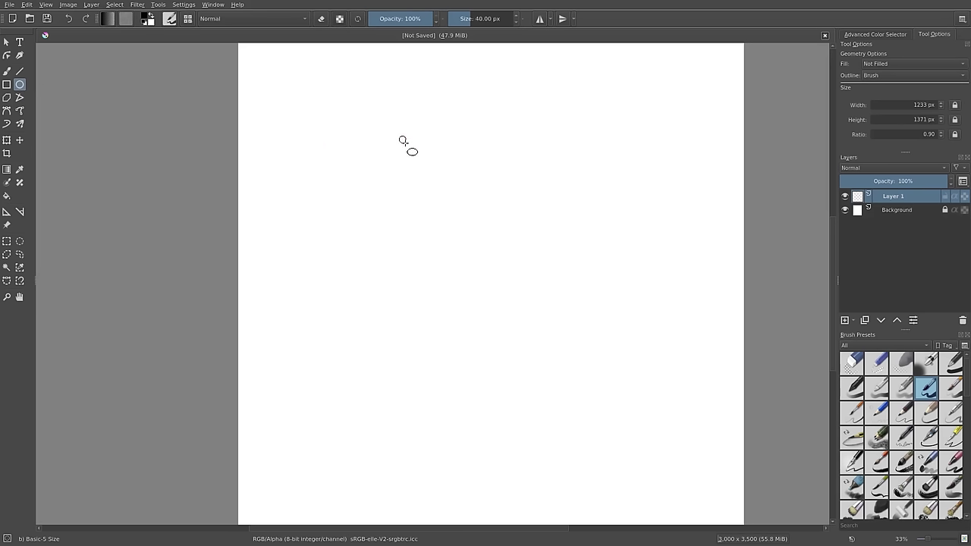
pyautogui.moveTo(402, 141)
pyautogui.mouseDown()
pyautogui.moveTo(472, 213)
pyautogui.moveTo(520, 324)
pyautogui.moveTo(426, 182)
pyautogui.moveTo(525, 269)
pyautogui.moveTo(559, 341)
pyautogui.moveTo(475, 199)
pyautogui.moveTo(573, 307)
pyautogui.moveTo(567, 360)
pyautogui.moveTo(619, 242)
pyautogui.moveTo(588, 185)
pyautogui.moveTo(572, 284)
pyautogui.moveTo(511, 188)
pyautogui.moveTo(506, 217)
pyautogui.moveTo(619, 257)
pyautogui.moveTo(585, 314)
pyautogui.moveTo(516, 247)
pyautogui.moveTo(561, 355)
pyautogui.mouseUp()
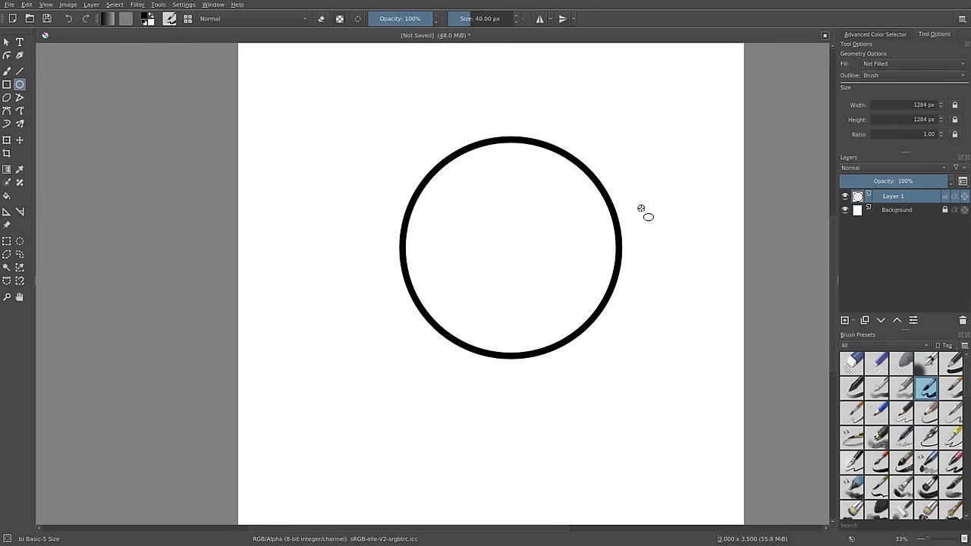
# - Add a new paint layer and draw a circle about 375 px in diameter over the large circle's right edge
pyautogui.scroll(2, 611, 245)
pyautogui.moveTo(611, 244); pyautogui.dragTo(633, 254)
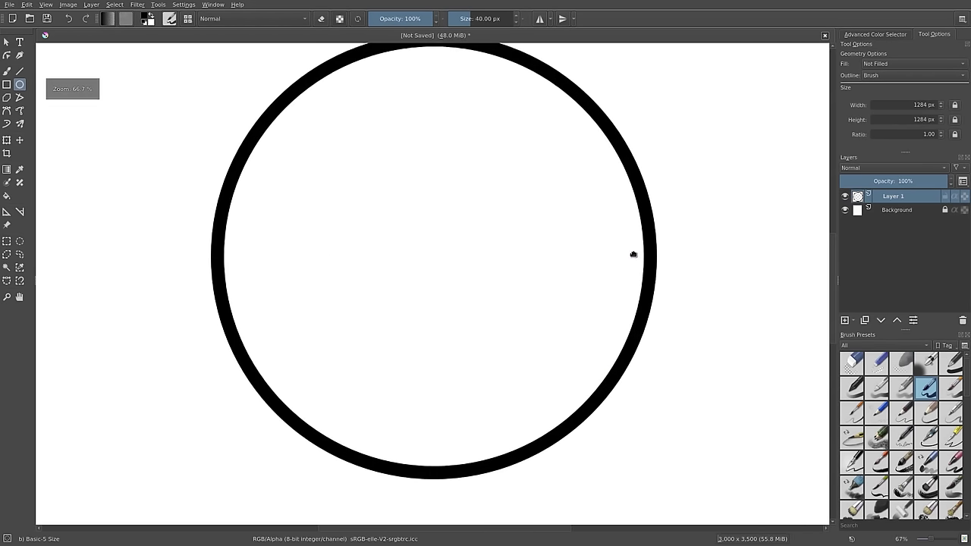
pyautogui.click(845, 320)
pyautogui.scroll(-1, 470, 250)
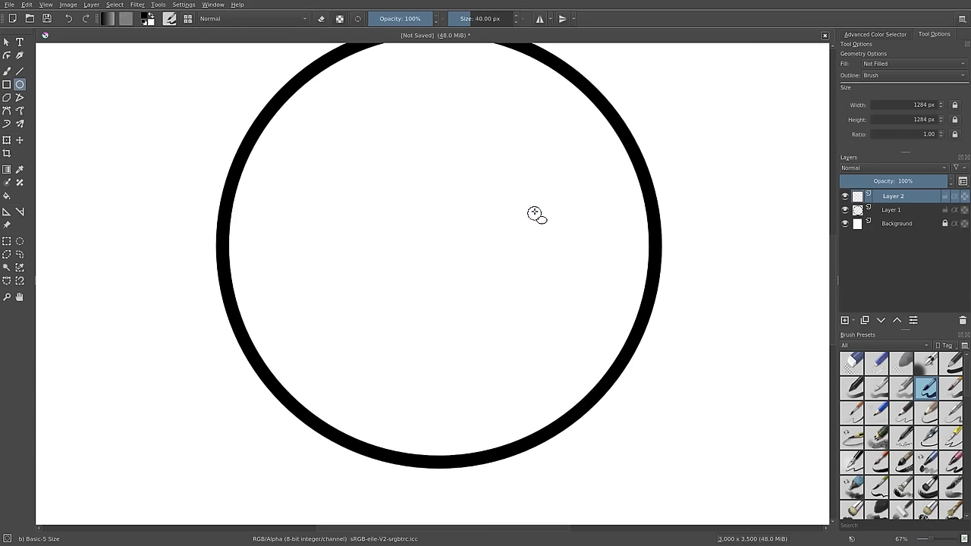
pyautogui.moveTo(559, 189)
pyautogui.mouseDown()
pyautogui.moveTo(678, 296)
pyautogui.moveTo(661, 312)
pyautogui.moveTo(587, 191)
pyautogui.moveTo(694, 312)
pyautogui.mouseUp()
# - Erase the part of the large circle's outline on Layer 1 that runs inside the small circle
pyautogui.press('1')
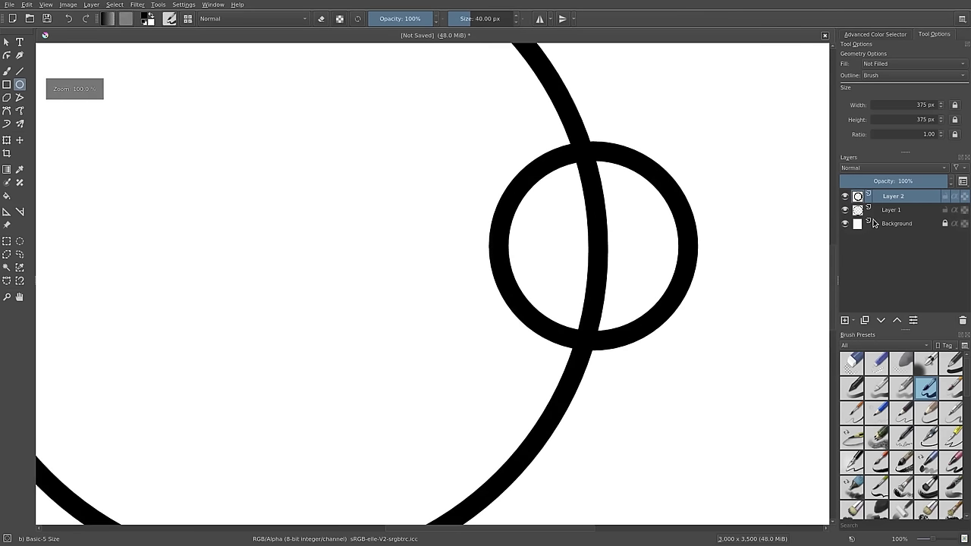
pyautogui.press('pagedown')
pyautogui.click(845, 210)
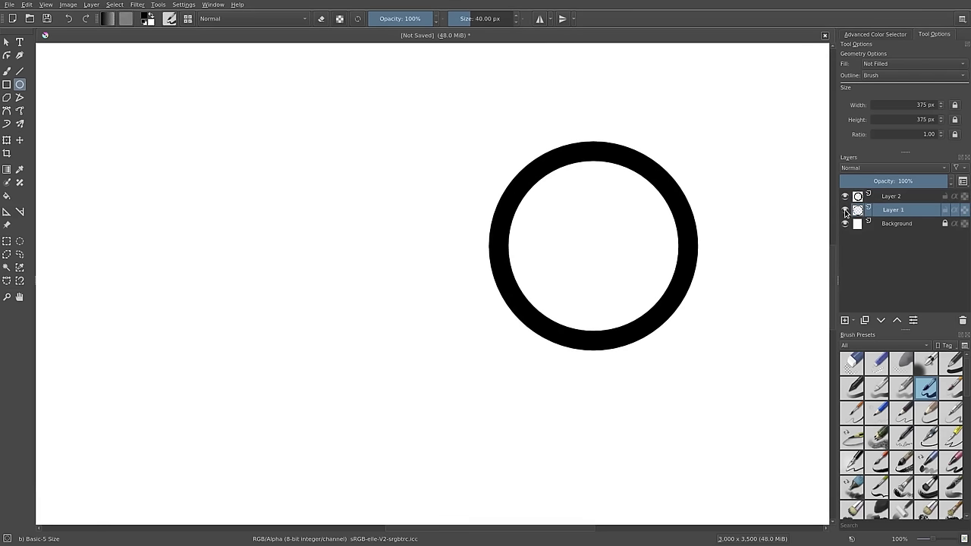
pyautogui.click(845, 210)
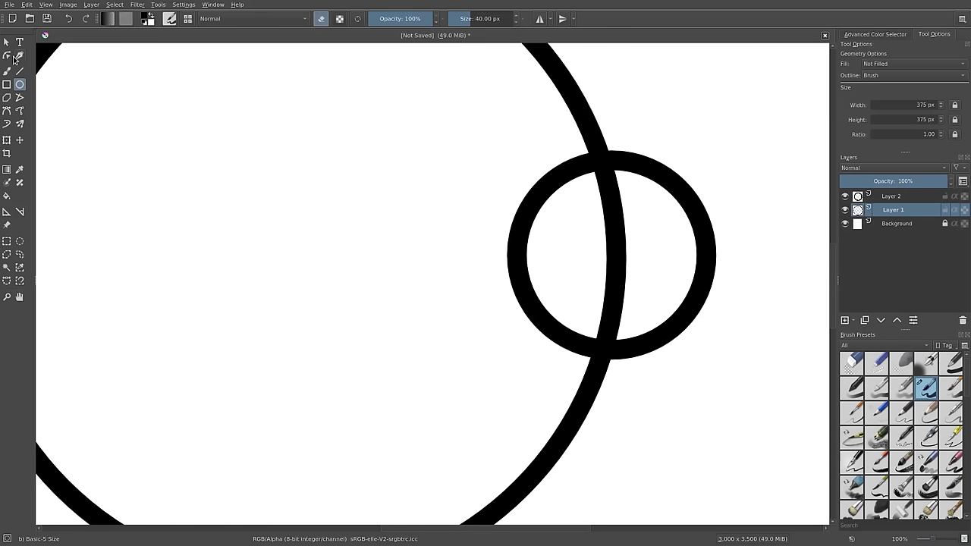
pyautogui.click(6, 70)
pyautogui.moveTo(601, 186)
pyautogui.mouseDown()
pyautogui.moveTo(583, 208)
pyautogui.moveTo(610, 207)
pyautogui.moveTo(623, 194)
pyautogui.moveTo(594, 264)
pyautogui.moveTo(628, 223)
pyautogui.moveTo(598, 292)
pyautogui.moveTo(622, 274)
pyautogui.moveTo(596, 326)
pyautogui.moveTo(620, 305)
pyautogui.moveTo(609, 330)
pyautogui.mouseUp()
# - Duplicate Layer 2 and move the copied small circle horizontally into the left half of the large circle
pyautogui.scroll(-1, 624, 312)
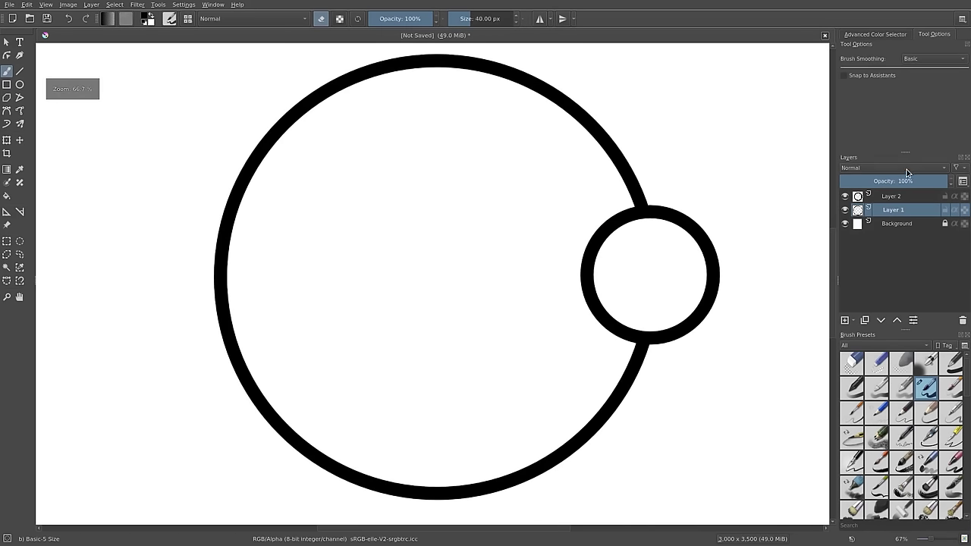
pyautogui.click(900, 198)
pyautogui.rightClick(901, 199)
pyautogui.click(903, 284)
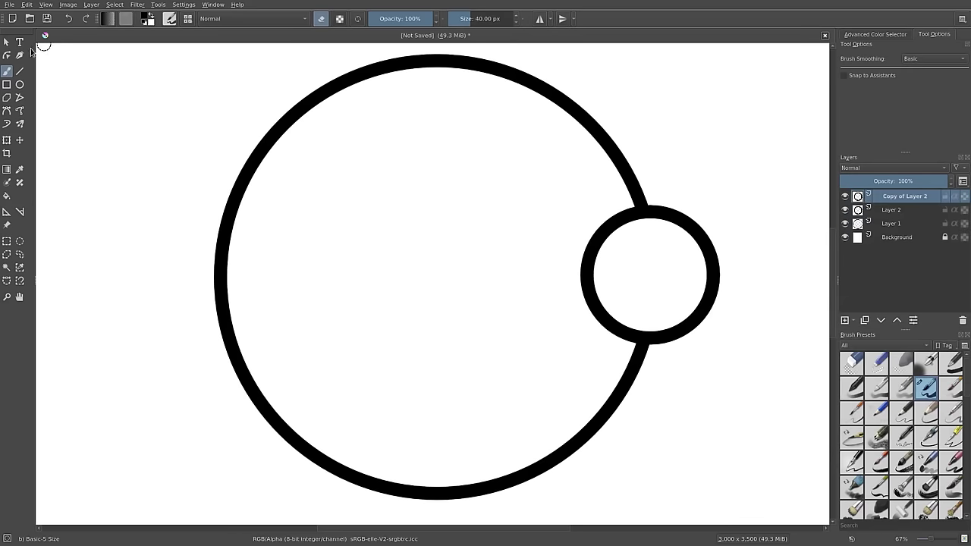
pyautogui.click(7, 140)
pyautogui.moveTo(621, 237); pyautogui.dragTo(301, 235)
pyautogui.scroll(-1, 515, 252)
pyautogui.click(901, 236)
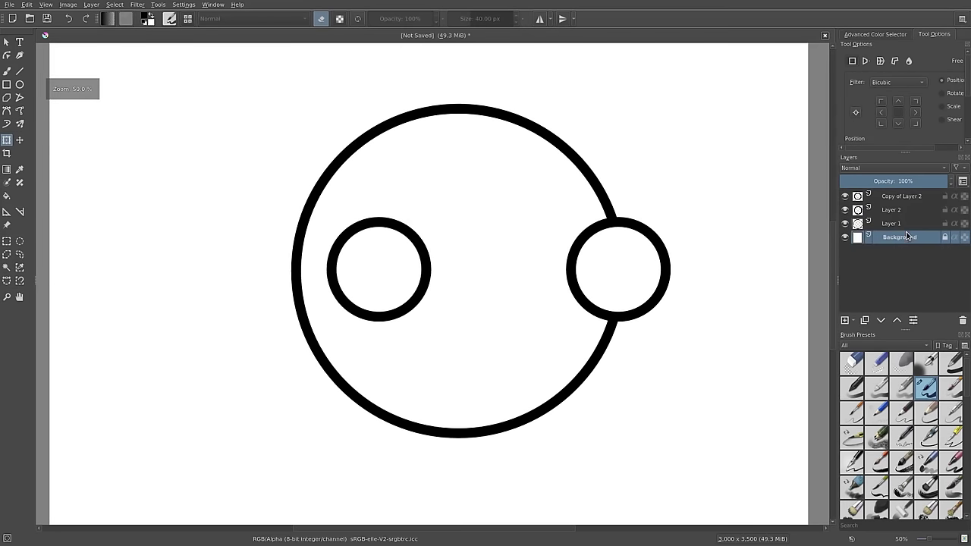
# - Paint a 100 px black pupil inside each of the two small circles on Copy of Layer 2, with eraser mode off
pyautogui.scroll(-2, 675, 259)
pyautogui.moveTo(651, 273); pyautogui.dragTo(570, 254)
pyautogui.scroll(1, 568, 253)
pyautogui.click(903, 196)
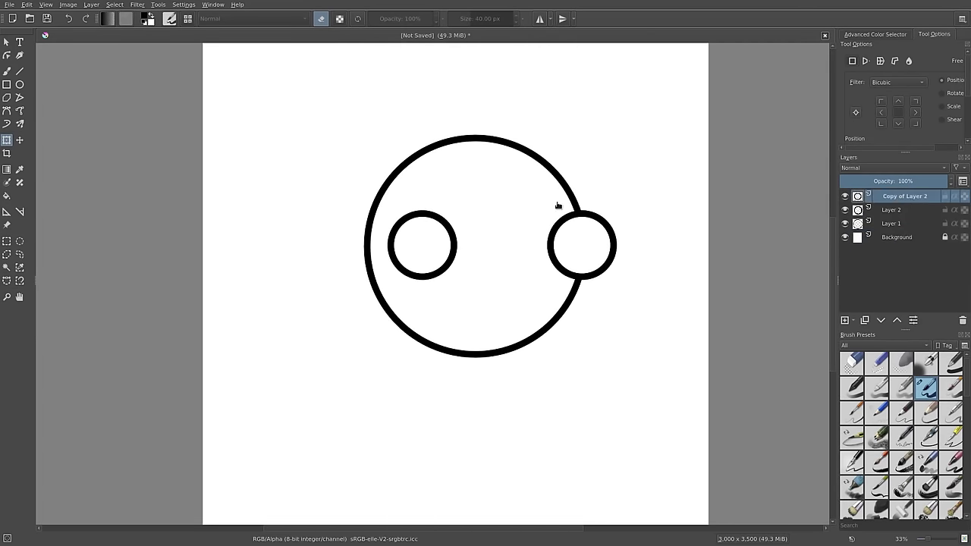
pyautogui.scroll(2, 546, 206)
pyautogui.press('b')
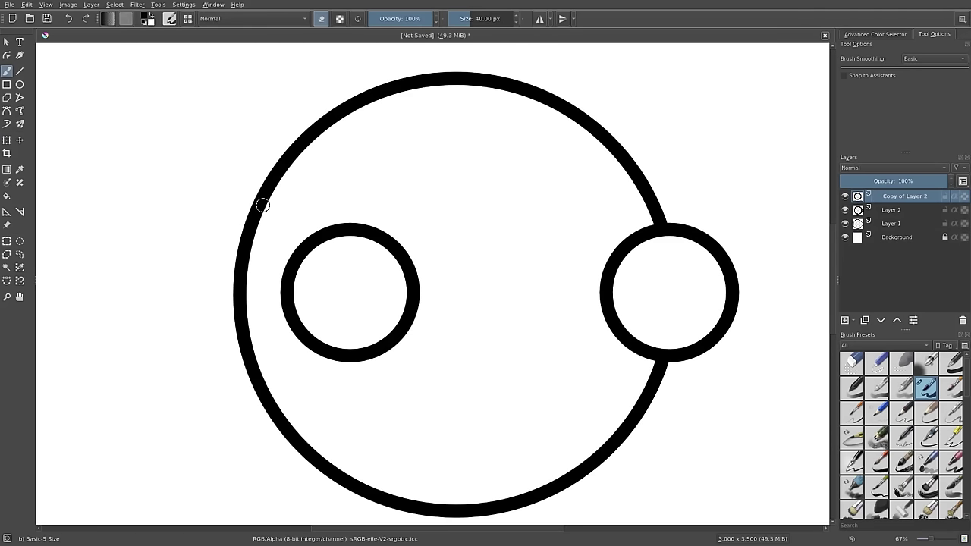
pyautogui.click(484, 21)
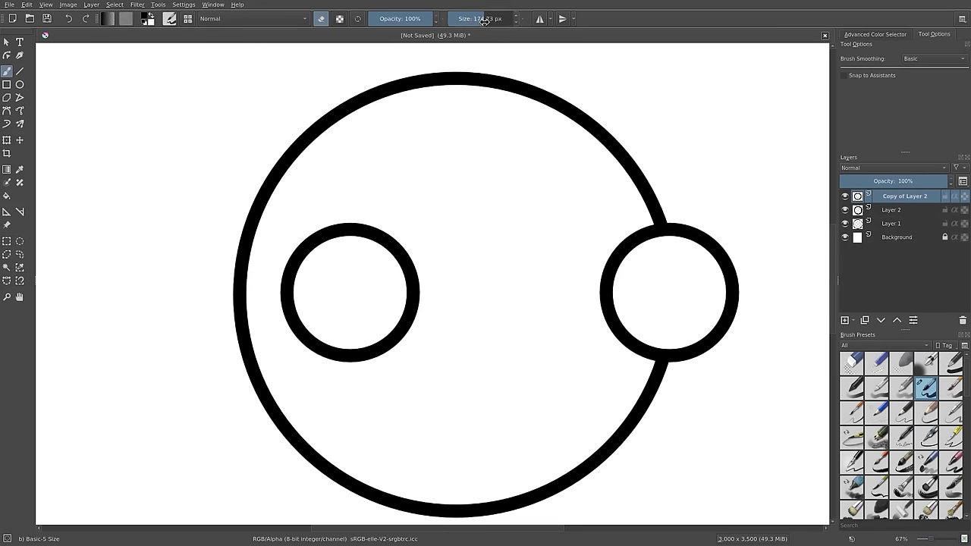
pyautogui.moveTo(484, 20); pyautogui.dragTo(478, 21)
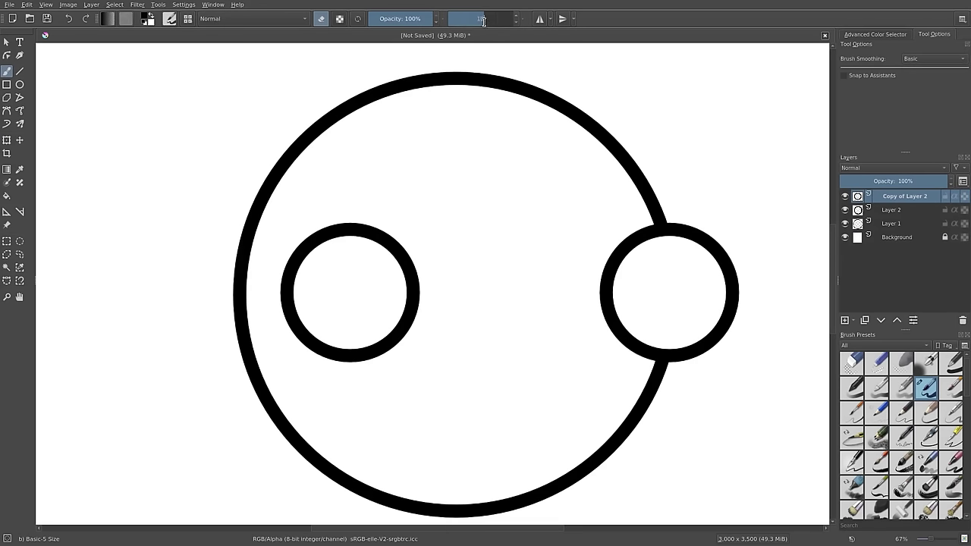
pyautogui.press('e')
pyautogui.click(324, 294)
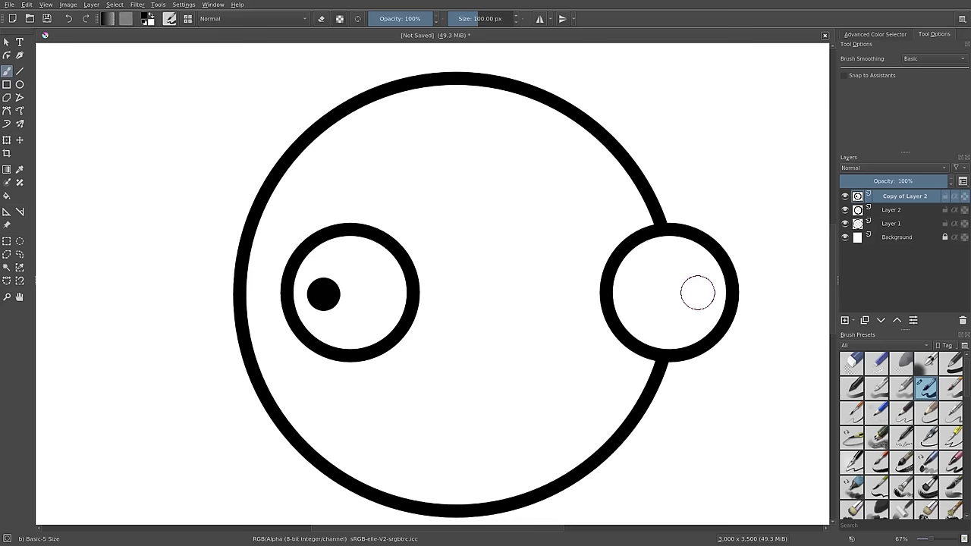
pyautogui.click(698, 294)
pyautogui.scroll(-4, 531, 290)
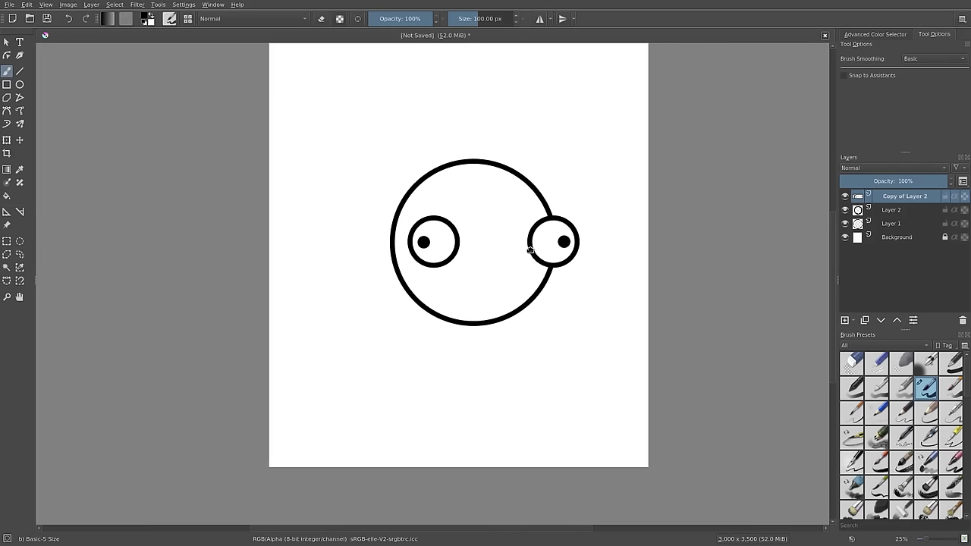
pyautogui.scroll(3, 529, 250)
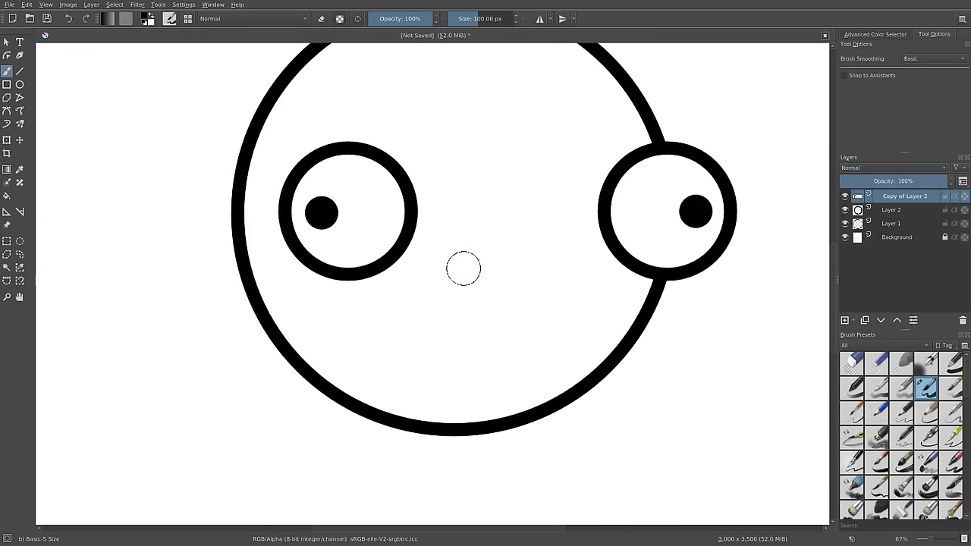
# - Hide Copy of Layer 2, Layer 2 and Layer 1, and add a new paint layer above them
pyautogui.click(845, 196)
pyautogui.click(845, 210)
pyautogui.click(845, 223)
pyautogui.click(844, 320)
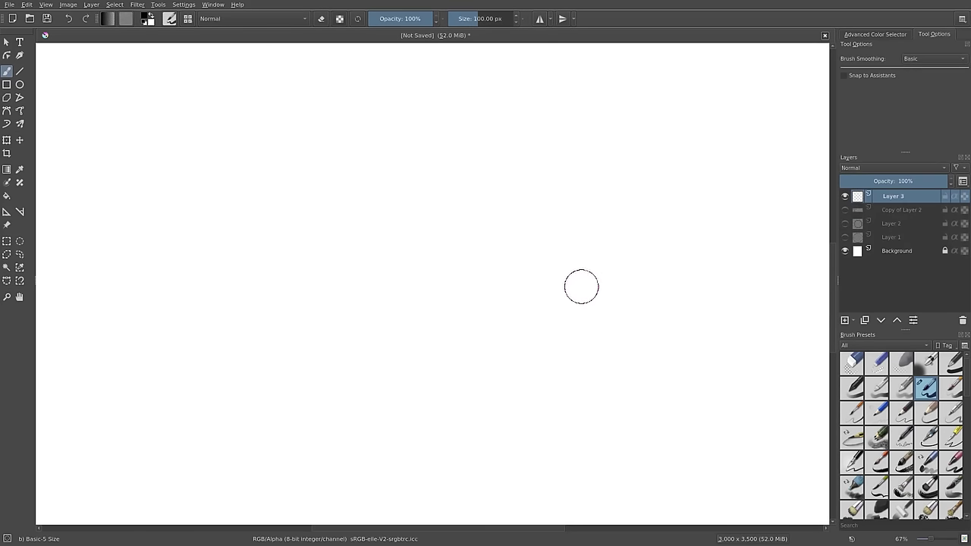
pyautogui.scroll(-2, 500, 250)
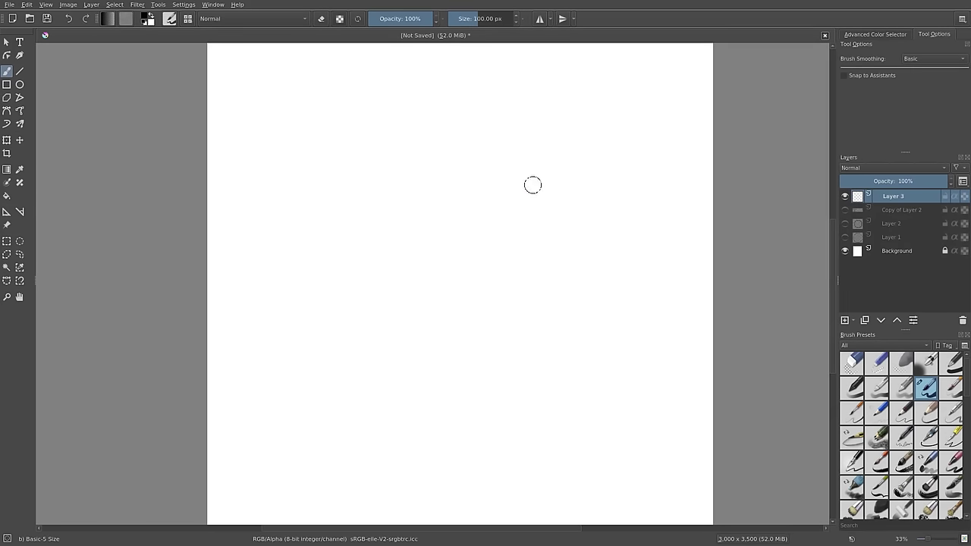
# - Draw an unfilled arc bulging to the right on Layer 3 with the Bezier Curve tool and the 100 px brush
pyautogui.click(7, 111)
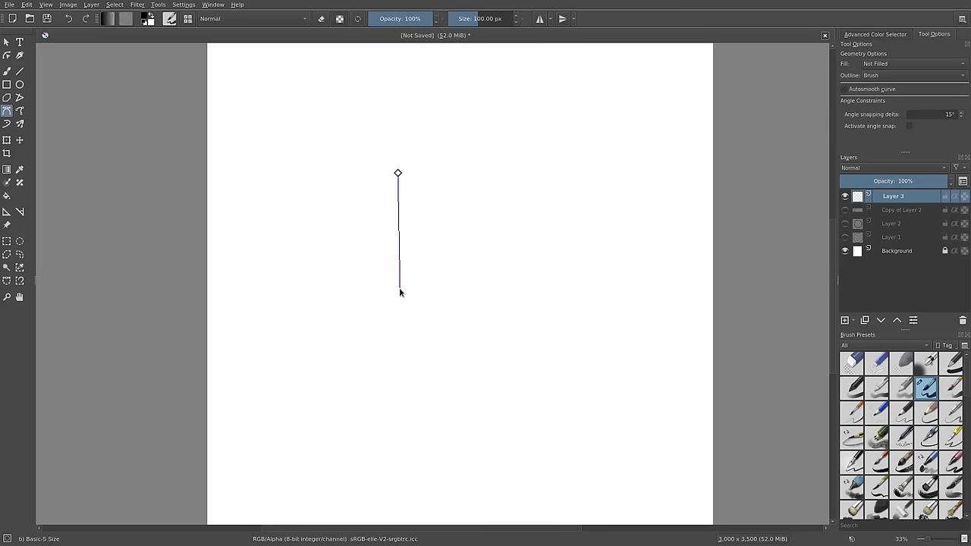
pyautogui.moveTo(400, 289); pyautogui.dragTo(502, 351)
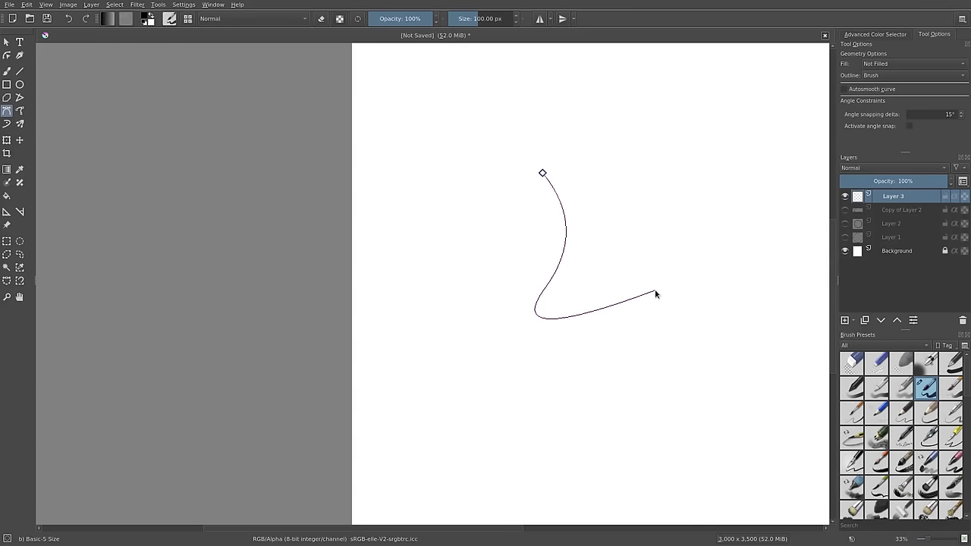
pyautogui.press('Return')
pyautogui.scroll(2, 602, 229)
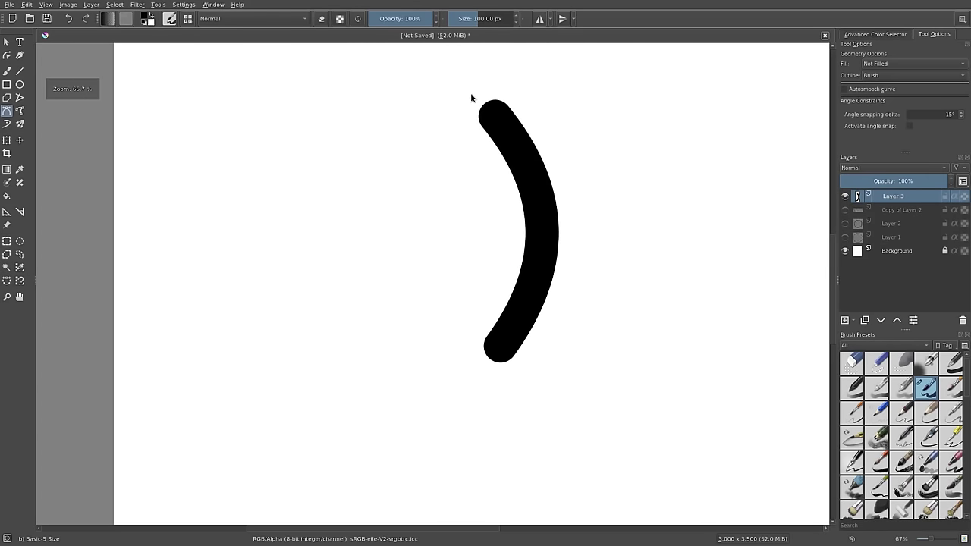
# - Set the brush size to 40 px and draw a similar Bezier arc to the right of the thick one
pyautogui.click(501, 18)
pyautogui.write('40')
pyautogui.press('Return')
pyautogui.hscroll(3, 518, 100)
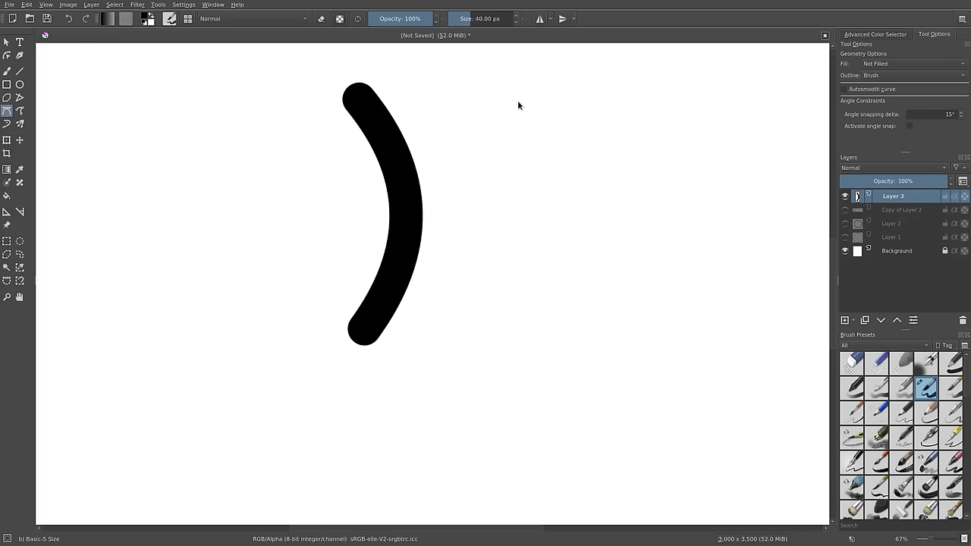
pyautogui.click(516, 85)
pyautogui.moveTo(519, 334)
pyautogui.mouseDown()
pyautogui.moveTo(492, 381)
pyautogui.moveTo(447, 408)
pyautogui.moveTo(447, 440)
pyautogui.mouseUp()
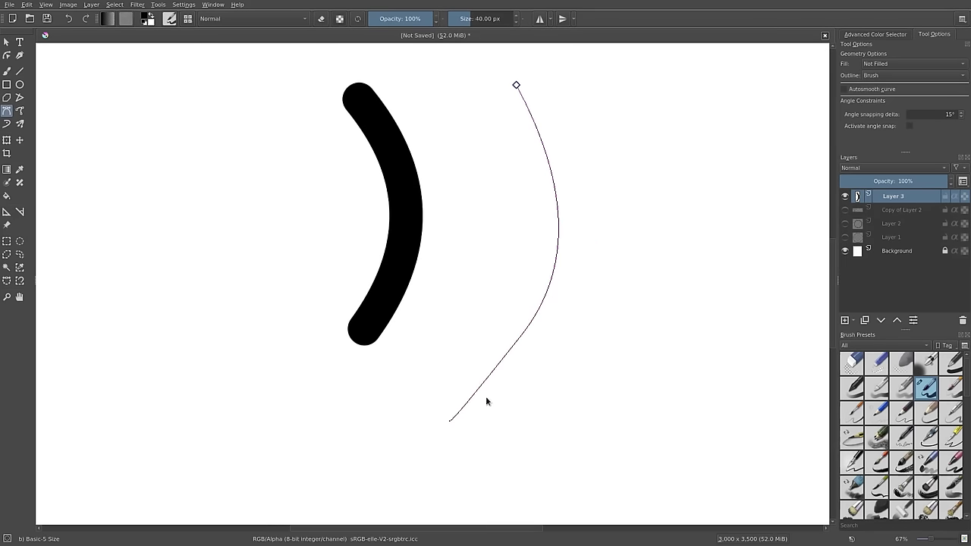
pyautogui.doubleClick(516, 321)
pyautogui.scroll(1, 567, 286)
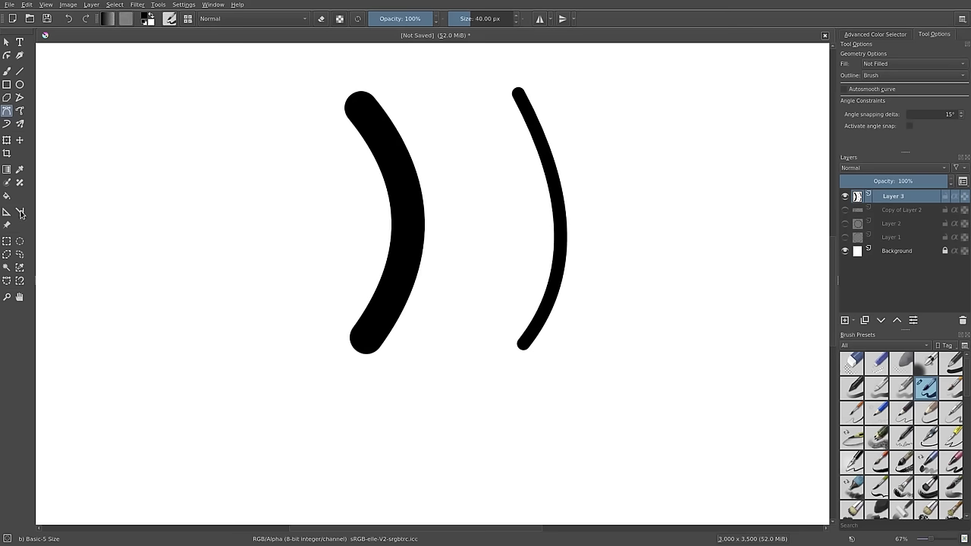
# - Select the thick arc with a rectangular selection, delete it and remove the selection
pyautogui.click(6, 241)
pyautogui.moveTo(258, 67); pyautogui.dragTo(471, 405)
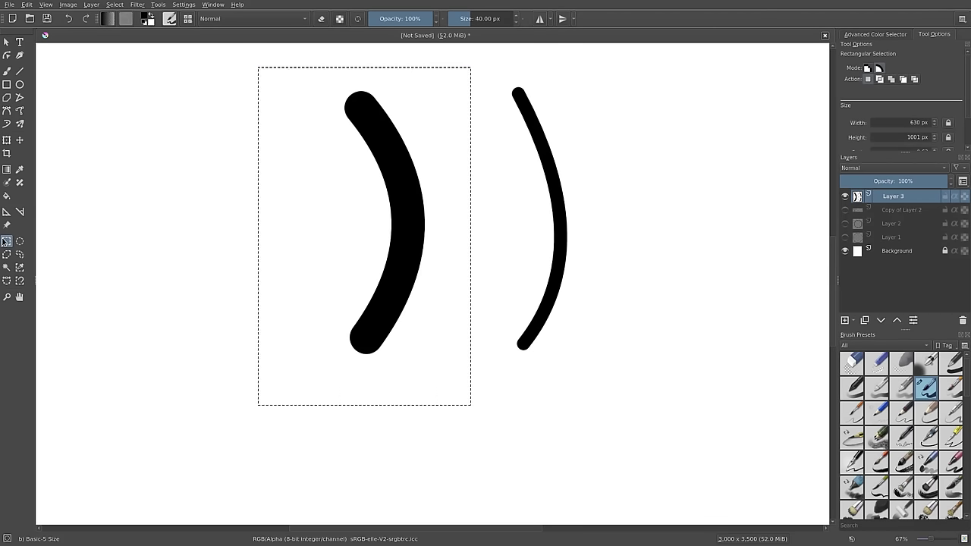
pyautogui.press('Delete')
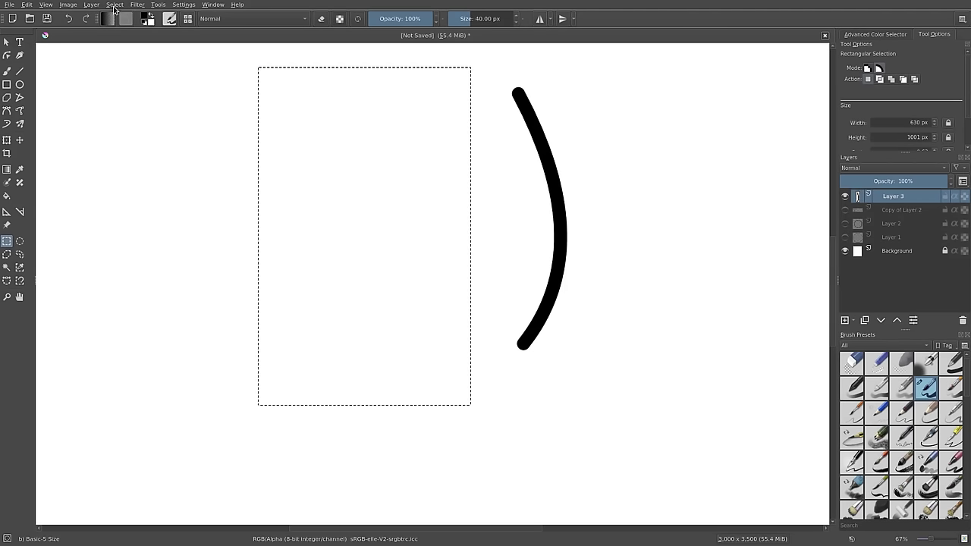
pyautogui.click(108, 19)
pyautogui.click(115, 4)
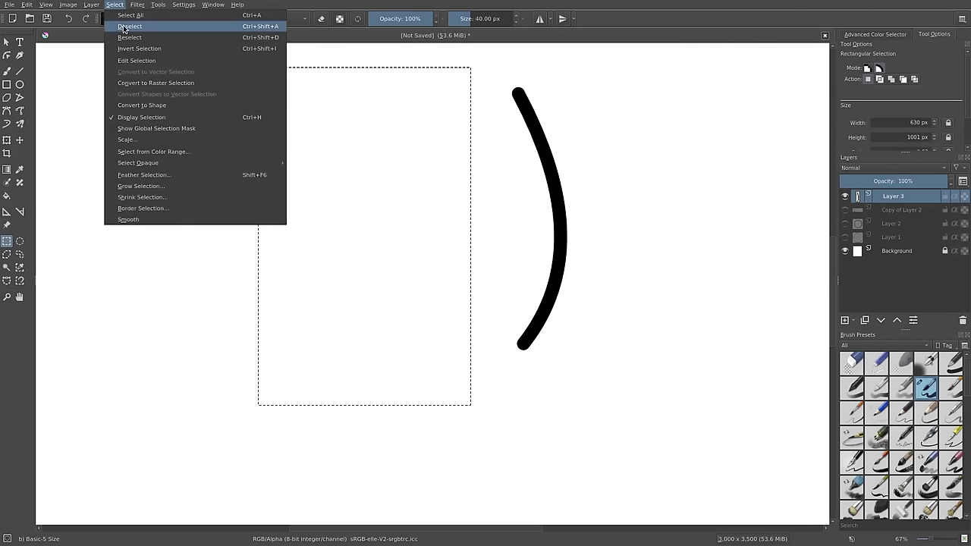
pyautogui.click(119, 26)
# - Try to taper the arc's lower end by erasing along its inner edge with a Bezier curve in eraser mode
pyautogui.click(7, 70)
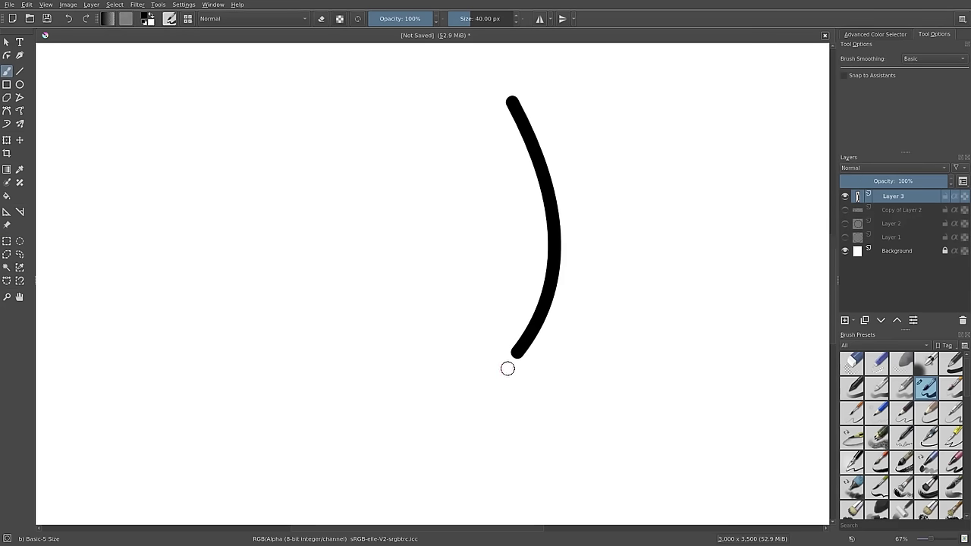
pyautogui.scroll(5, 508, 368)
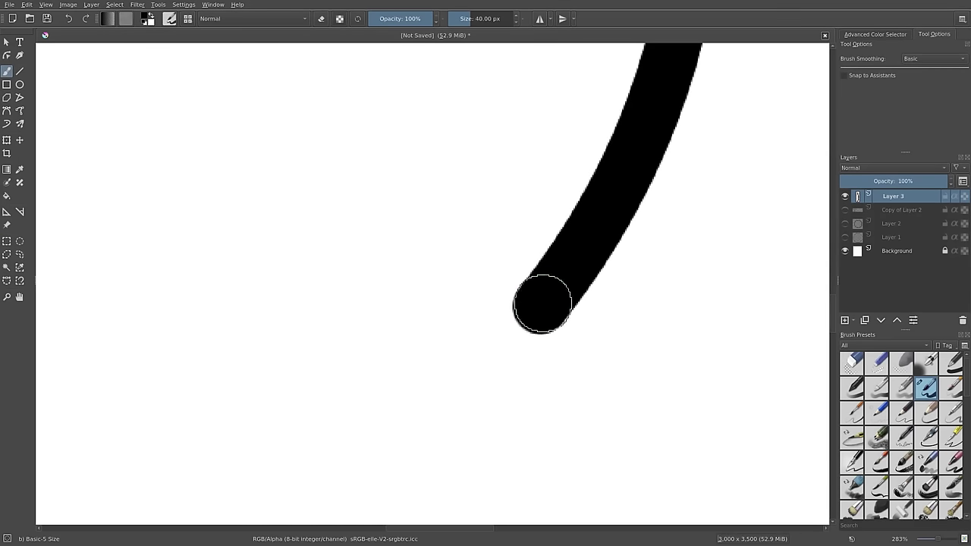
pyautogui.moveTo(531, 325)
pyautogui.mouseDown()
pyautogui.moveTo(526, 347)
pyautogui.moveTo(477, 326)
pyautogui.mouseUp()
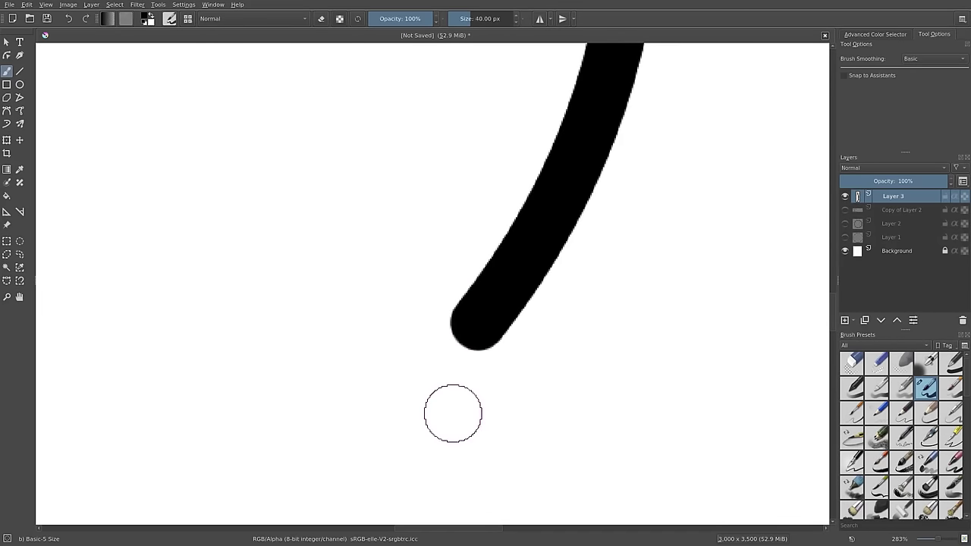
pyautogui.moveTo(475, 282); pyautogui.dragTo(463, 304)
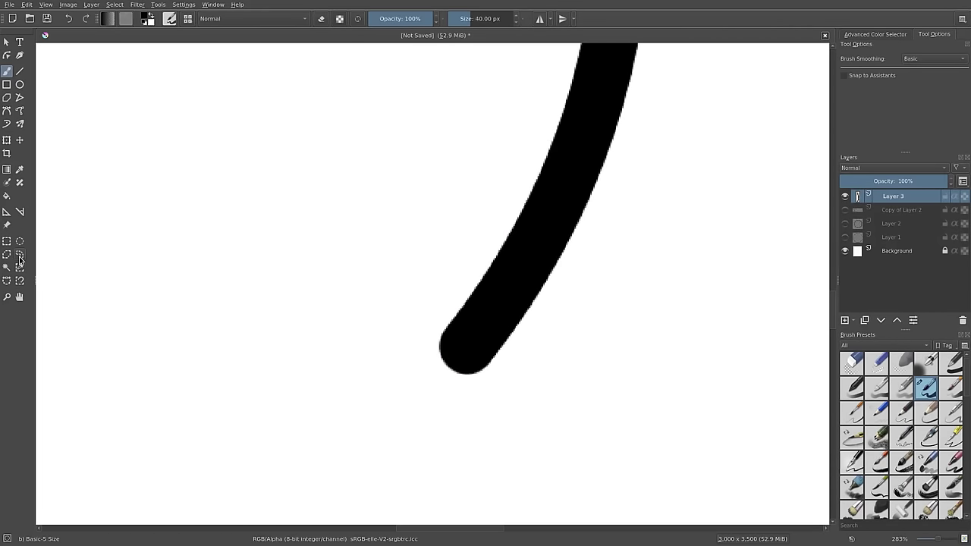
pyautogui.click(9, 113)
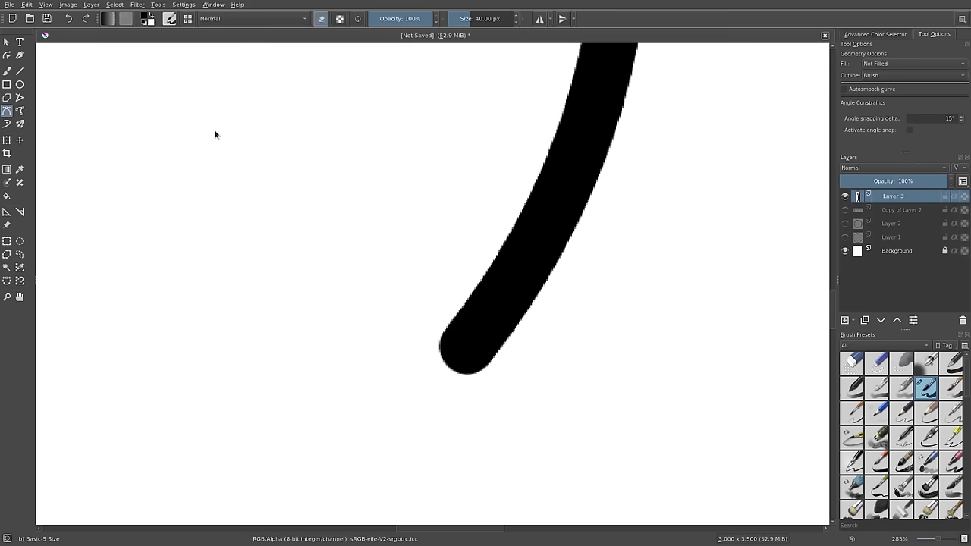
pyautogui.click(322, 19)
pyautogui.click(436, 420)
pyautogui.moveTo(567, 87); pyautogui.dragTo(544, 190)
pyautogui.moveTo(555, 118)
pyautogui.mouseDown()
pyautogui.moveTo(541, 32)
pyautogui.moveTo(559, 18)
pyautogui.moveTo(556, 72)
pyautogui.mouseUp()
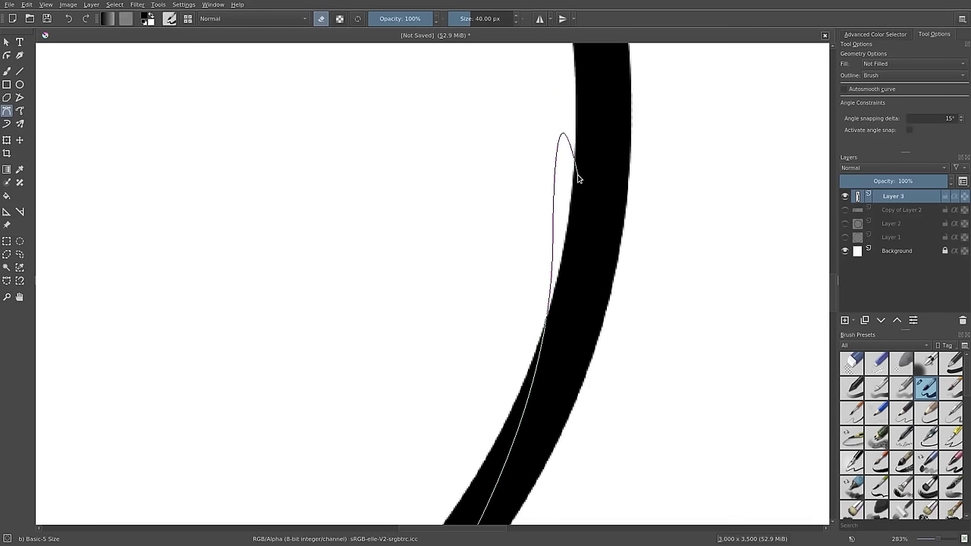
pyautogui.press('Return')
pyautogui.scroll(-3, 579, 289)
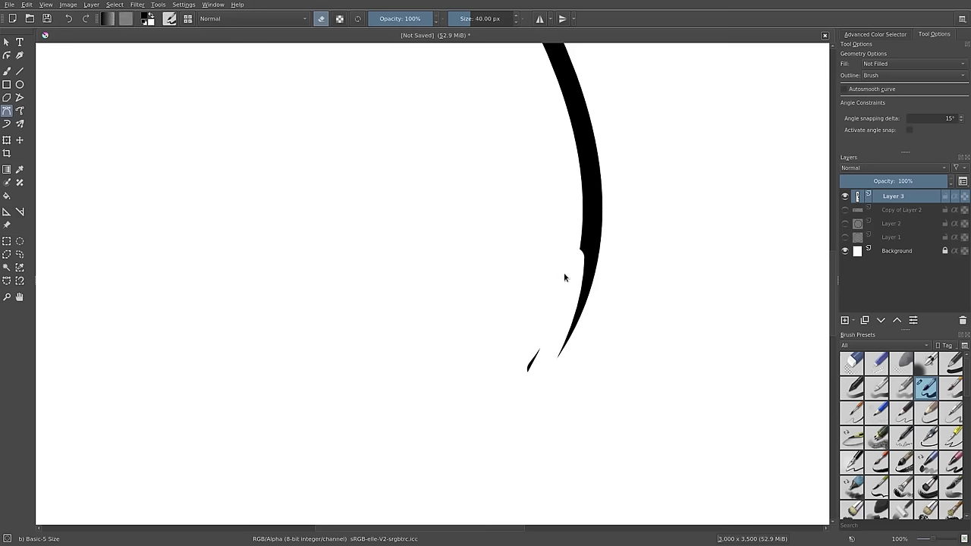
pyautogui.hotkey('ctrl', 'z')
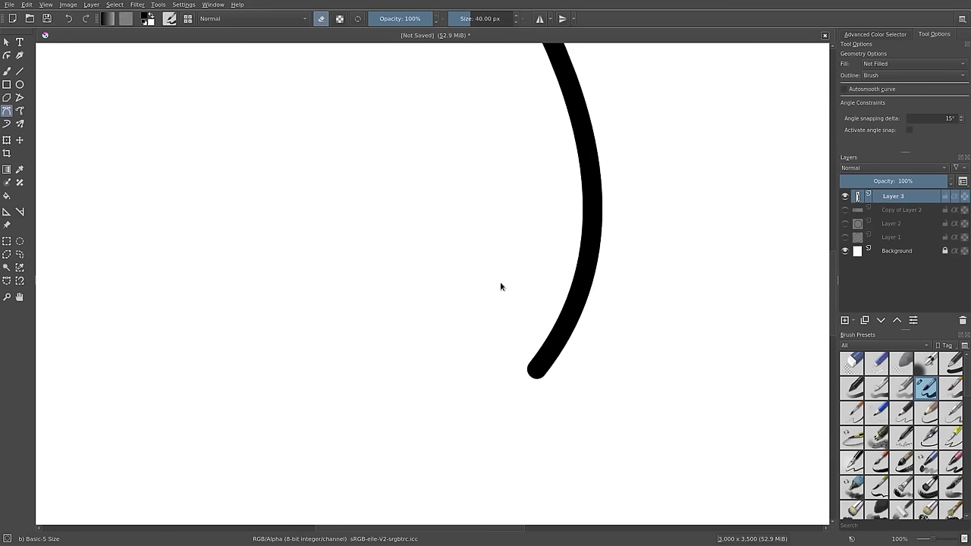
# - Set the Freehand Brush smoothing to Stabilizer and taper the arc's lower end by erasing along its inner edge
pyautogui.click(7, 72)
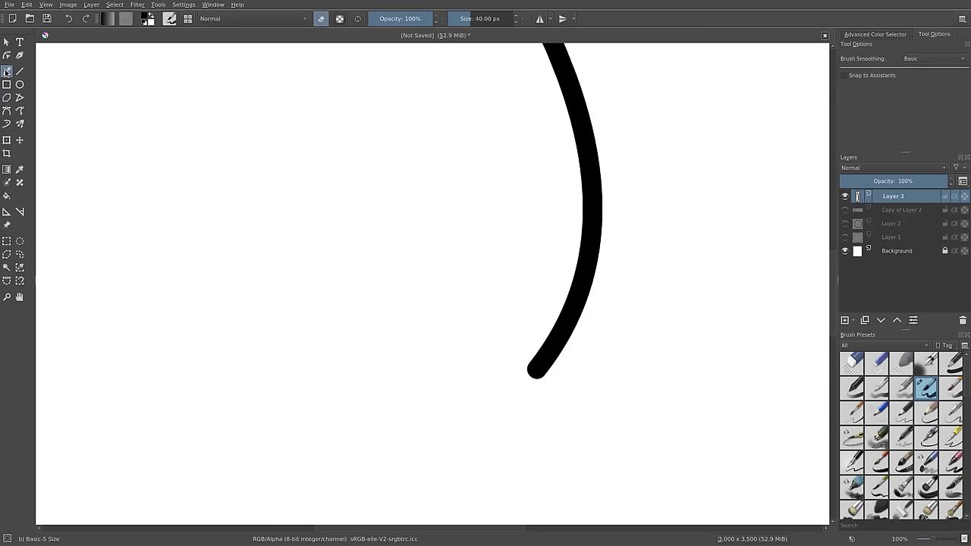
pyautogui.click(945, 61)
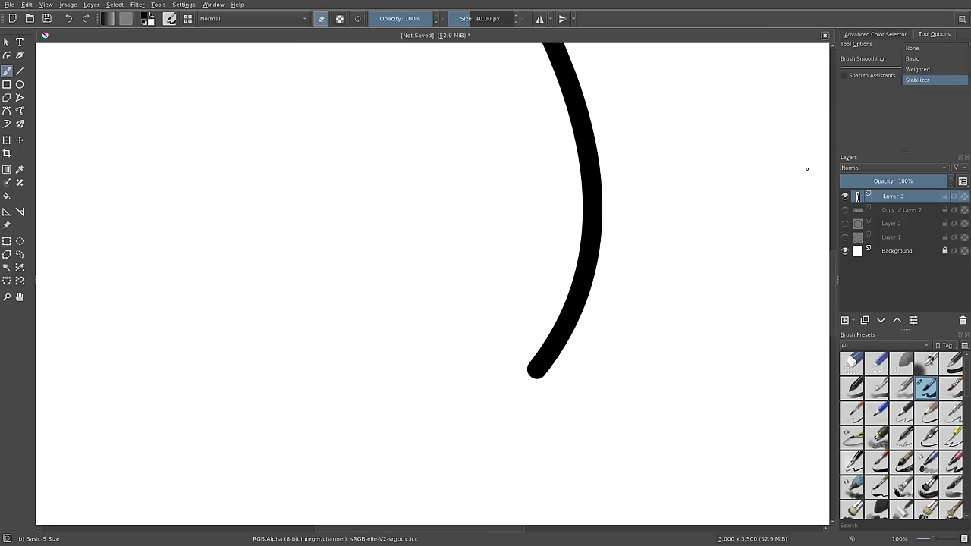
pyautogui.click(933, 80)
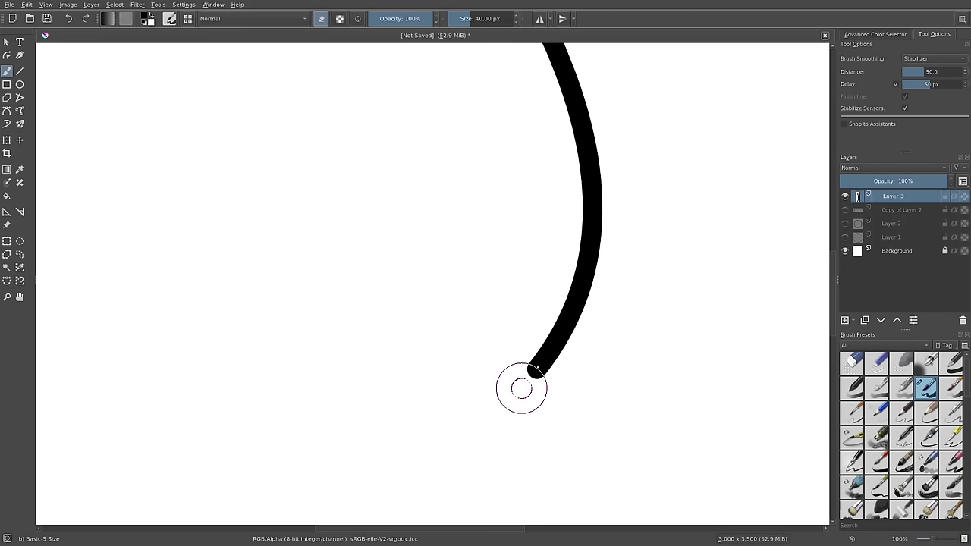
pyautogui.moveTo(546, 354); pyautogui.dragTo(564, 241)
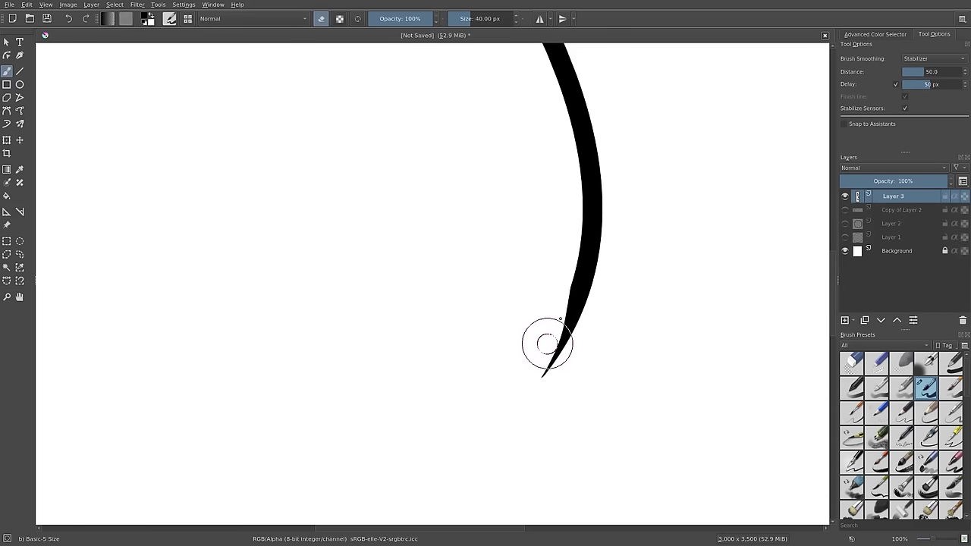
pyautogui.moveTo(559, 315)
pyautogui.mouseDown()
pyautogui.moveTo(570, 251)
pyautogui.moveTo(554, 182)
pyautogui.mouseUp()
pyautogui.hotkey('ctrl', 'z')
pyautogui.hotkey('ctrl', 'z')
pyautogui.hotkey('ctrl', 'z')
pyautogui.hotkey('ctrl', 'z')
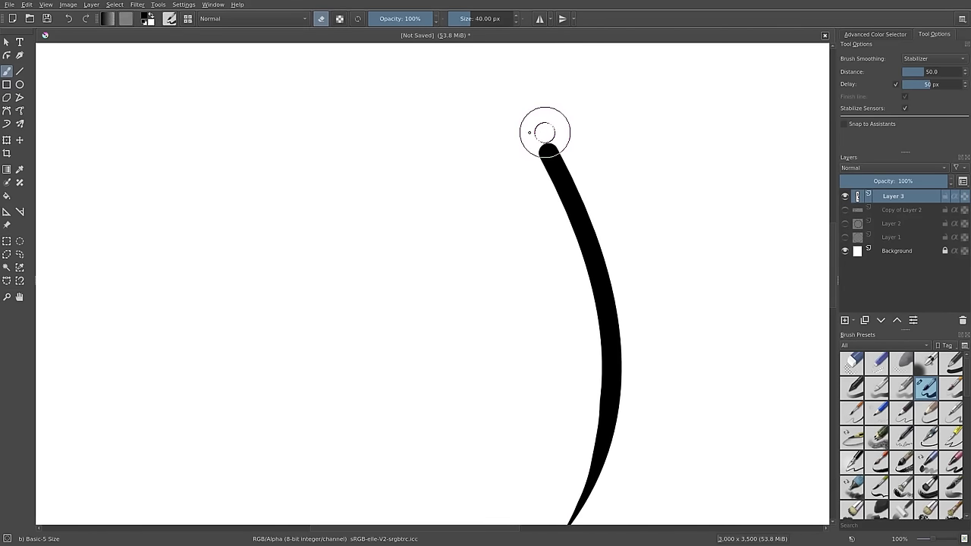
# - Taper the arc's upper end to a point with a stabilized eraser stroke along its inner edge
pyautogui.moveTo(541, 130)
pyautogui.mouseDown()
pyautogui.moveTo(589, 314)
pyautogui.moveTo(581, 373)
pyautogui.mouseUp()
pyautogui.scroll(-5, 669, 346)
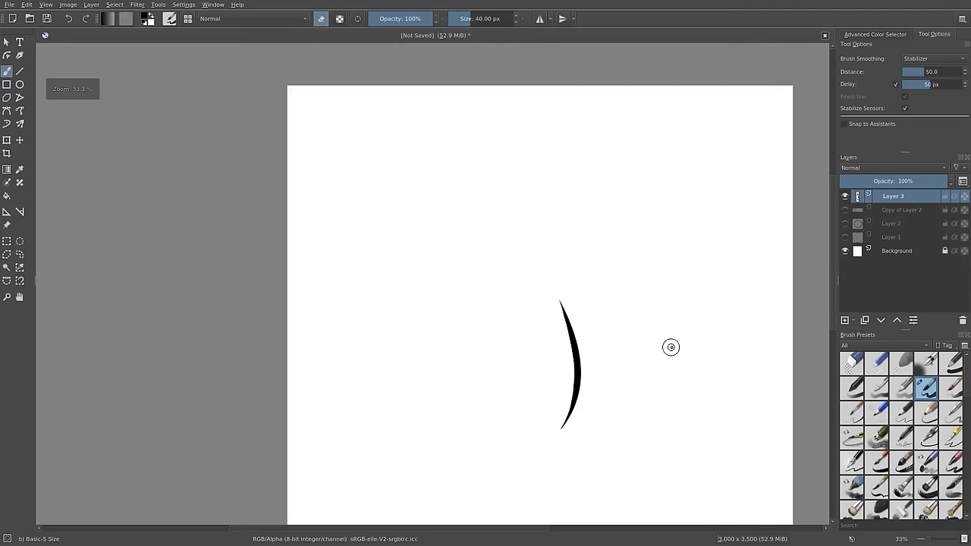
pyautogui.scroll(2, 600, 250)
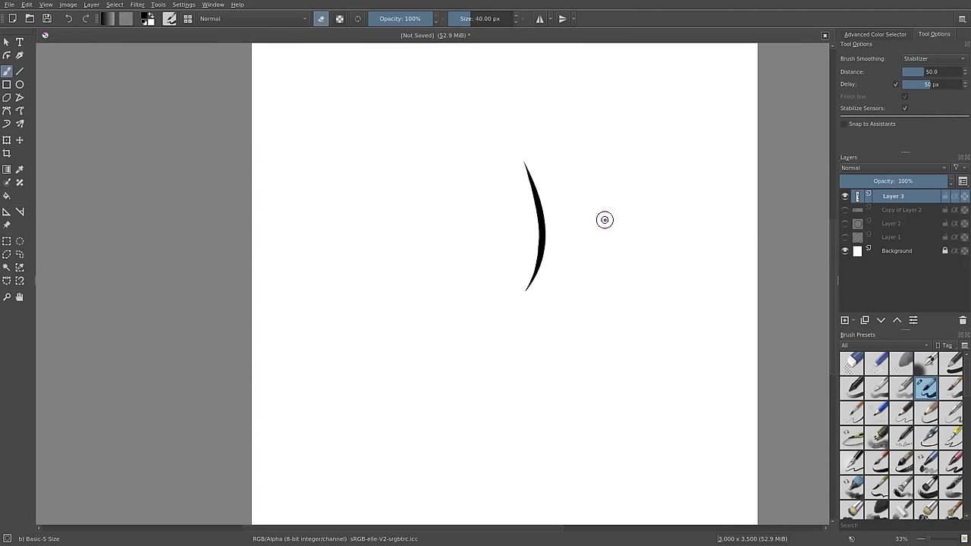
pyautogui.scroll(2, 605, 220)
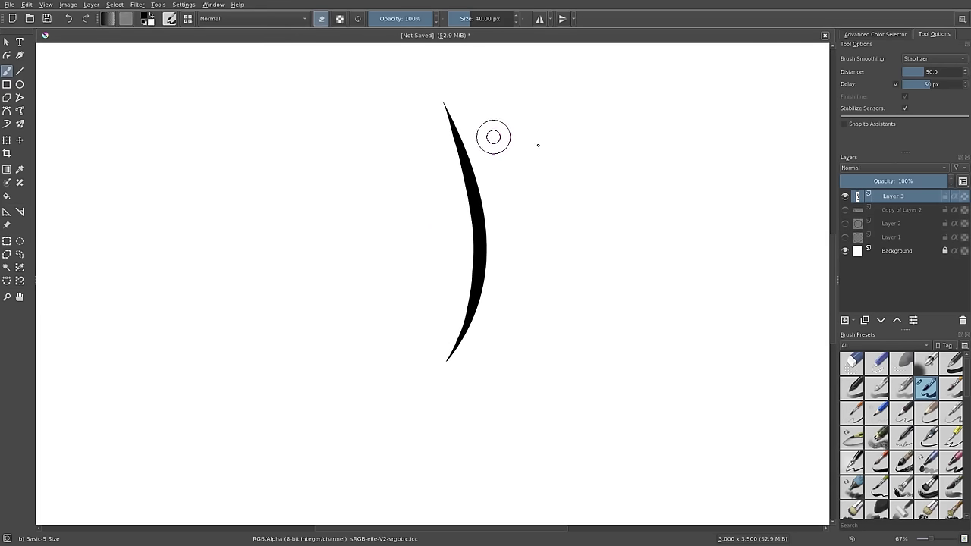
pyautogui.rightClick(519, 250)
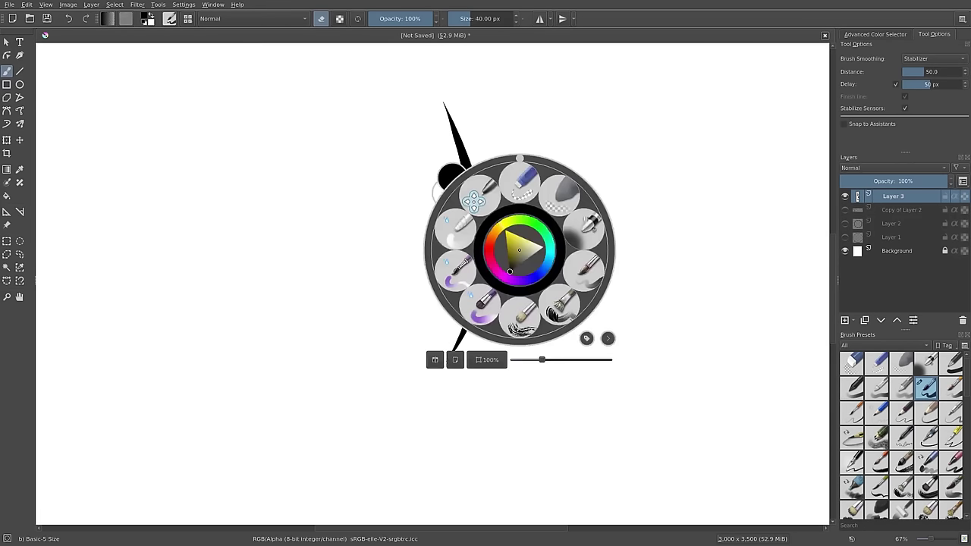
pyautogui.rightClick(519, 251)
pyautogui.rightClick(519, 251)
pyautogui.click(597, 180)
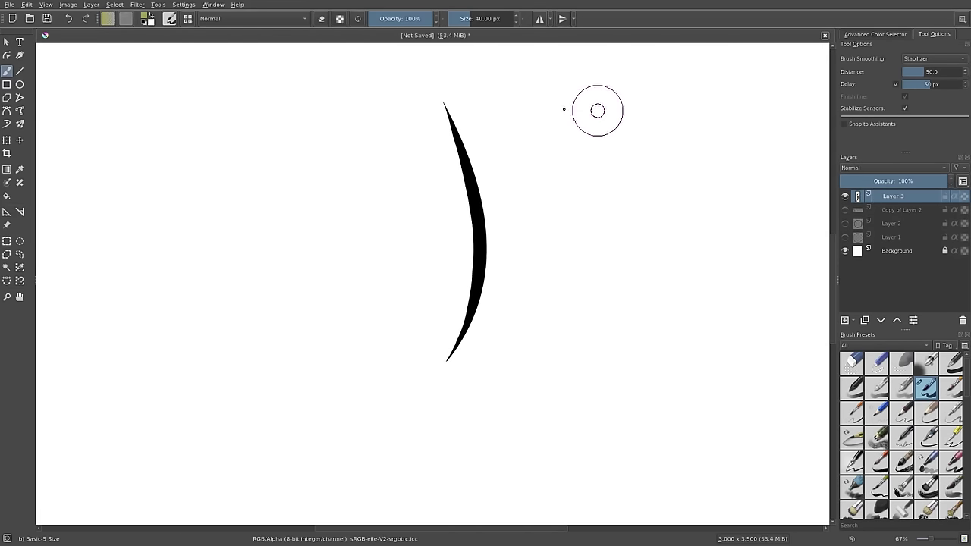
pyautogui.hotkey('ctrl', 'z')
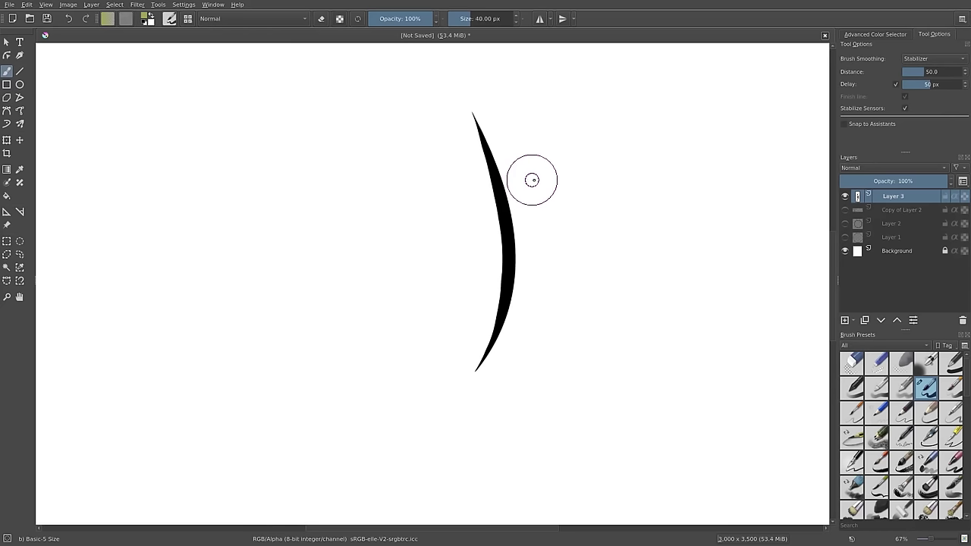
pyautogui.hotkey('ctrl', 'z')
pyautogui.hotkey('ctrl', 'z')
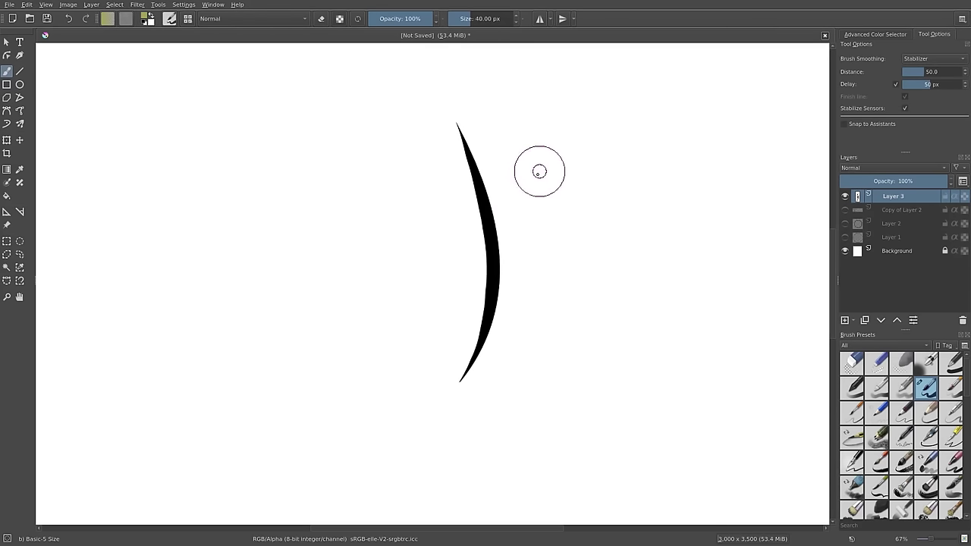
pyautogui.hotkey('ctrl', 'z')
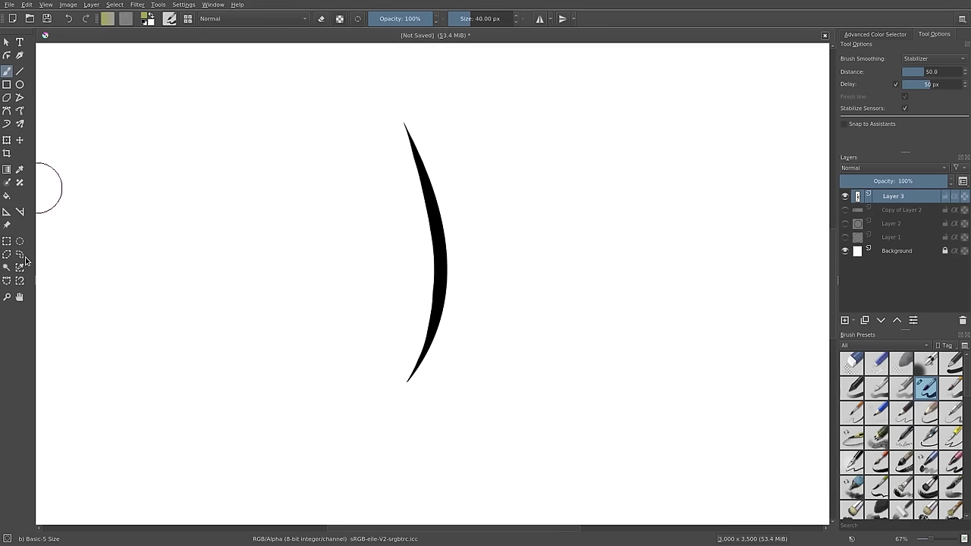
# - Try to draw a near-horizontal Bezier curve from the tapered arc's middle, undo it and restore black as the foreground colour
pyautogui.click(8, 112)
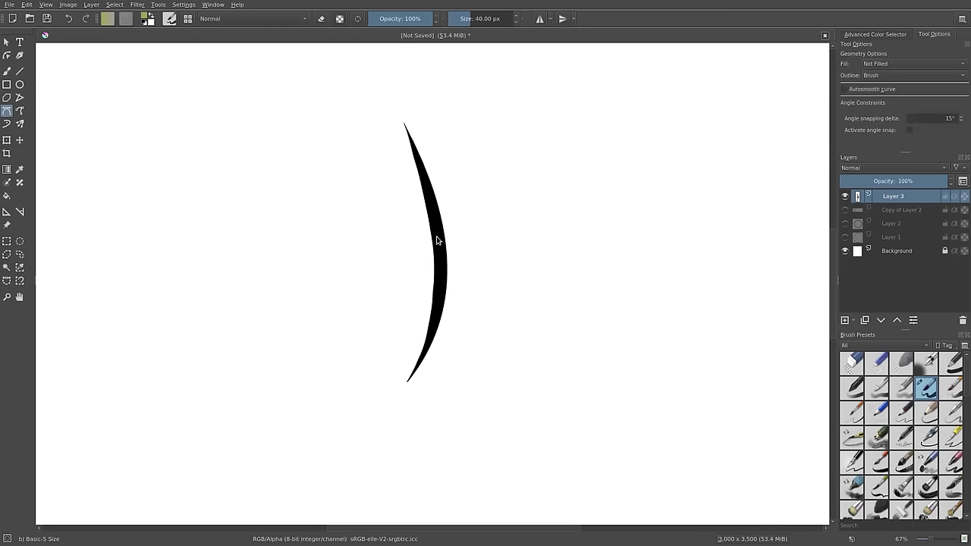
pyautogui.click(442, 252)
pyautogui.moveTo(771, 248)
pyautogui.mouseDown()
pyautogui.moveTo(848, 265)
pyautogui.moveTo(773, 266)
pyautogui.mouseUp()
pyautogui.press('Return')
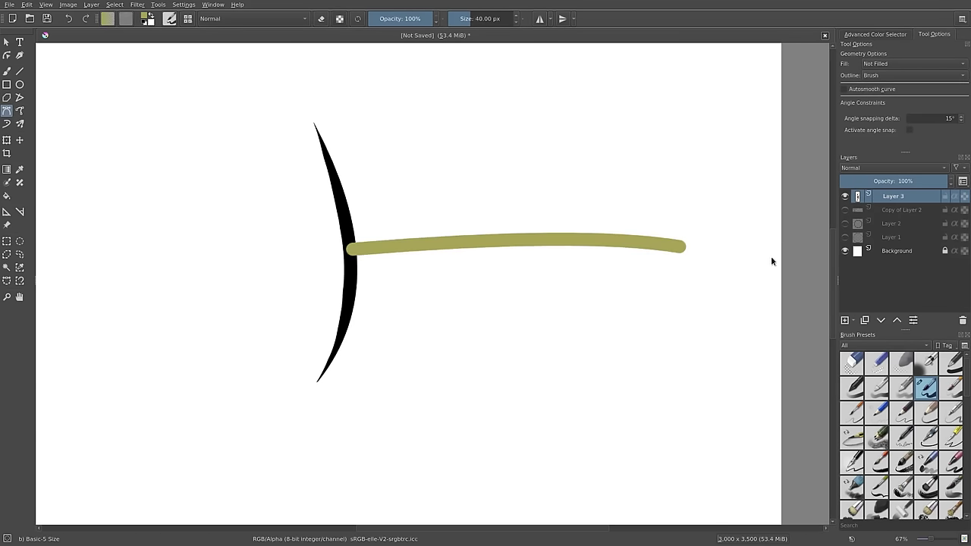
pyautogui.click(145, 22)
pyautogui.hotkey('ctrl', 'z')
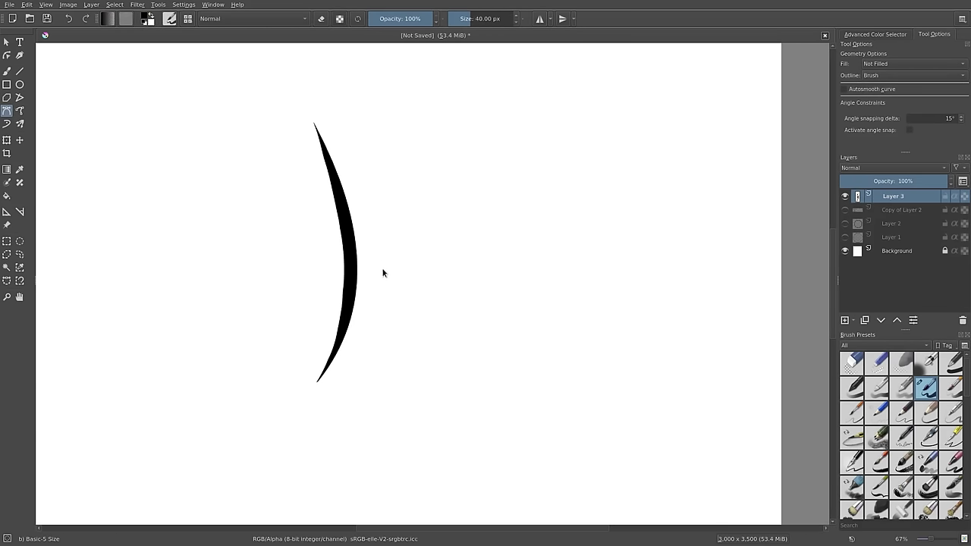
# - With the Bezier Curve tool, draw a black near-horizontal curve from the arc's middle and an opposing upright arc across its free end
pyautogui.click(351, 251)
pyautogui.moveTo(607, 250)
pyautogui.mouseDown()
pyautogui.moveTo(698, 264)
pyautogui.moveTo(622, 255)
pyautogui.mouseUp()
pyautogui.press('Return')
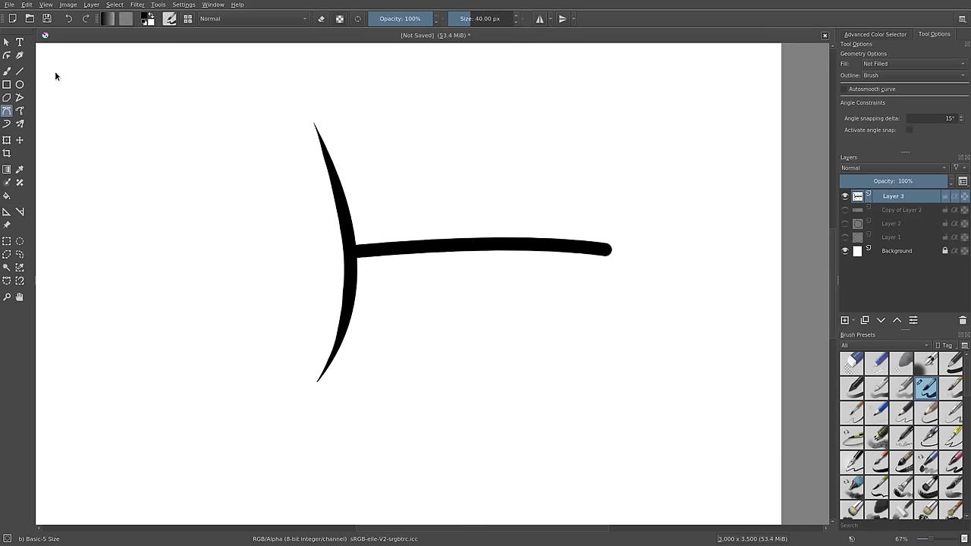
pyautogui.click(653, 114)
pyautogui.moveTo(618, 371); pyautogui.dragTo(657, 480)
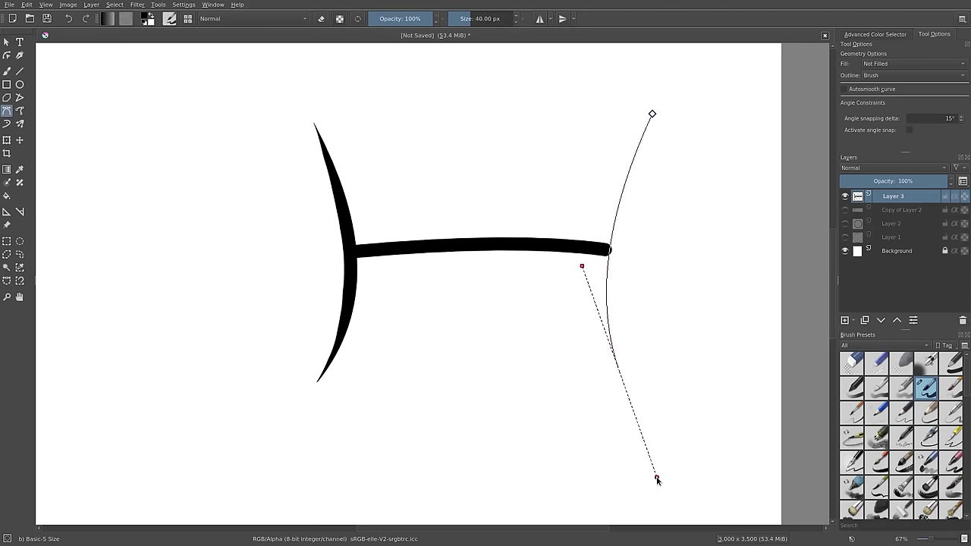
pyautogui.press('Return')
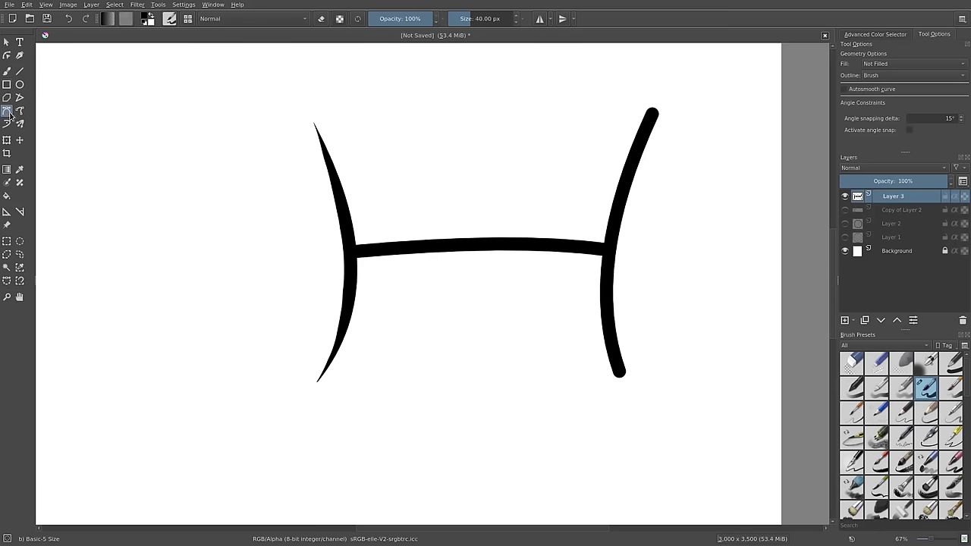
# - Taper the new upright arc's upper and lower ends to points by erasing along its outer edge with the stabilized Freehand Brush
pyautogui.click(6, 70)
pyautogui.scroll(2, 701, 119)
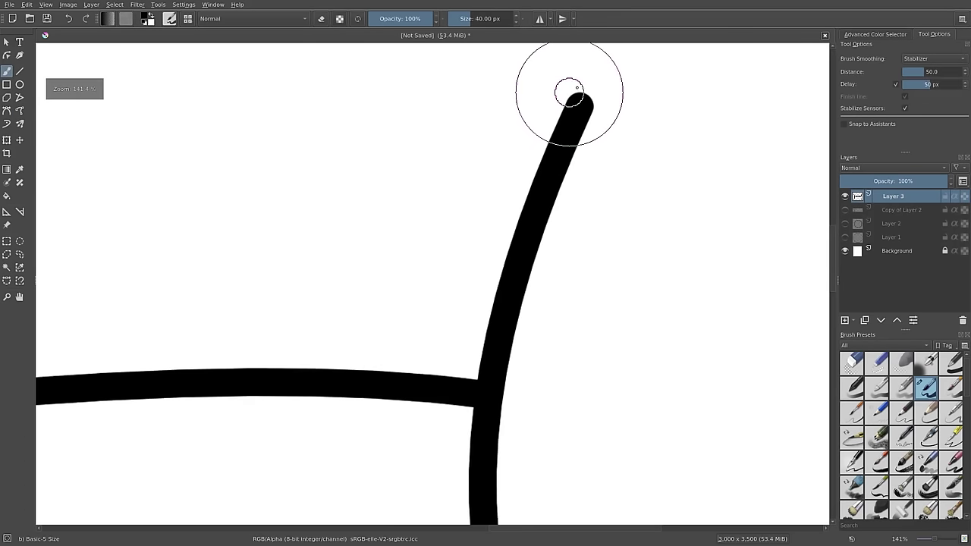
pyautogui.moveTo(588, 90); pyautogui.dragTo(599, 74)
pyautogui.hotkey('ctrl', 'z')
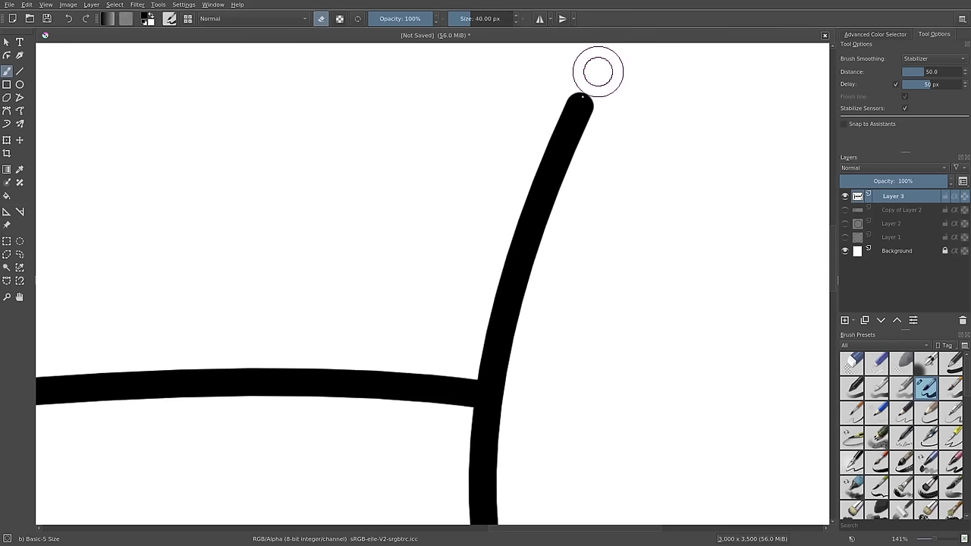
pyautogui.moveTo(596, 71)
pyautogui.mouseDown()
pyautogui.moveTo(549, 236)
pyautogui.moveTo(529, 369)
pyautogui.mouseUp()
pyautogui.scroll(-6, 568, 156)
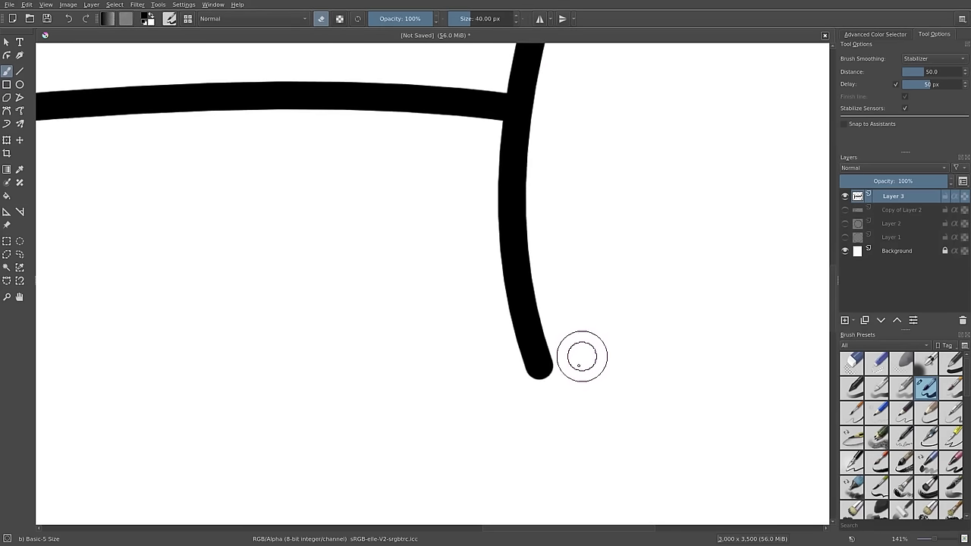
pyautogui.moveTo(551, 409)
pyautogui.mouseDown()
pyautogui.moveTo(538, 345)
pyautogui.moveTo(539, 221)
pyautogui.moveTo(560, 126)
pyautogui.mouseUp()
pyautogui.scroll(-5, 609, 217)
pyautogui.scroll(3, 611, 205)
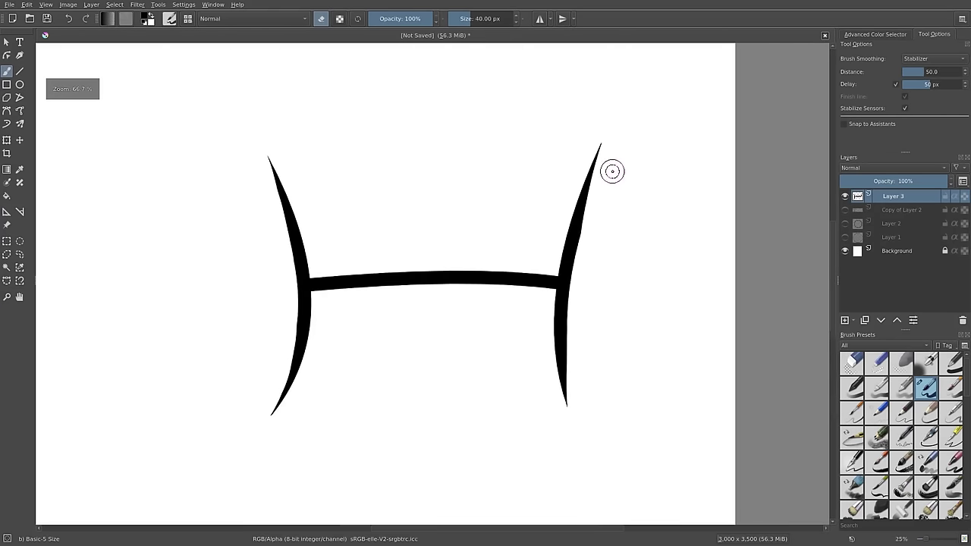
# - Smooth the bump on the outer edge of the new arc's upper half with a stabilized eraser stroke
pyautogui.scroll(2, 603, 191)
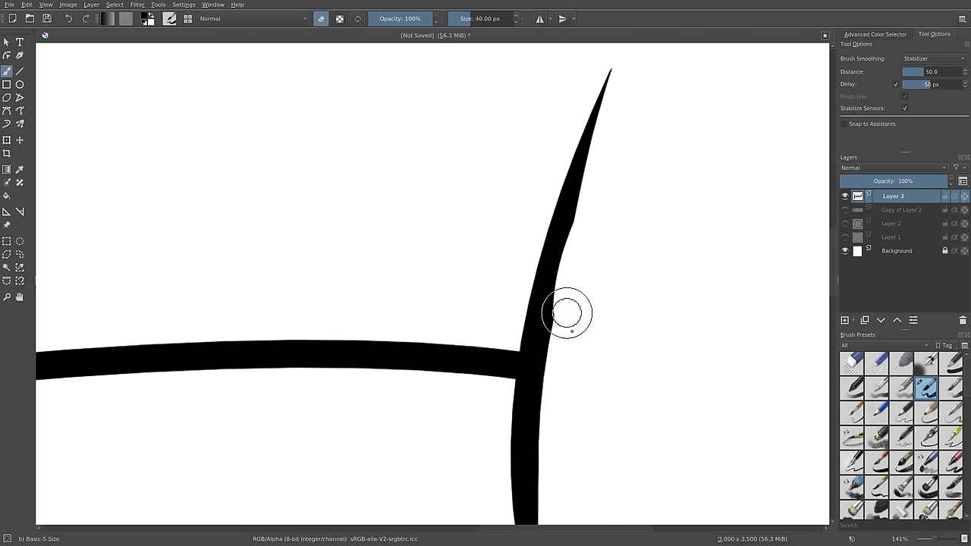
pyautogui.moveTo(575, 228)
pyautogui.mouseDown()
pyautogui.moveTo(579, 293)
pyautogui.moveTo(584, 240)
pyautogui.moveTo(572, 297)
pyautogui.mouseUp()
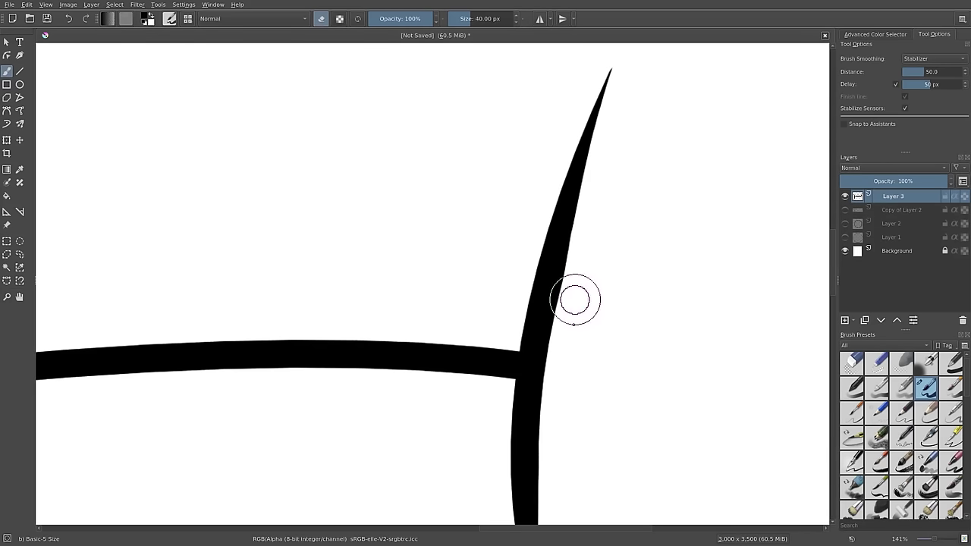
pyautogui.scroll(-5, 637, 274)
pyautogui.scroll(-2, 637, 274)
pyautogui.scroll(2, 637, 274)
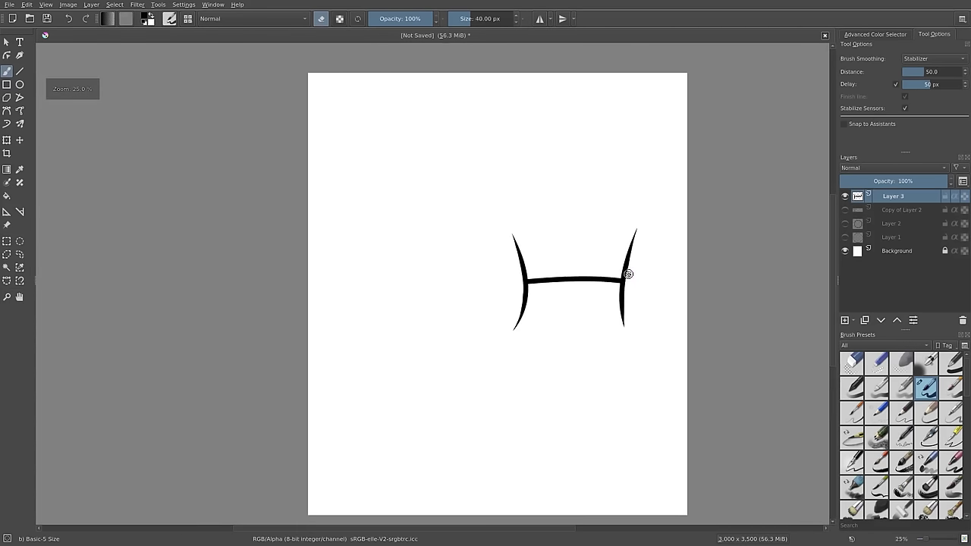
pyautogui.scroll(-2, 636, 274)
pyautogui.scroll(3, 637, 274)
# - Hide Layer 3 and show Copy of Layer 2, Layer 2 and Layer 1 to view the circle face
pyautogui.click(845, 197)
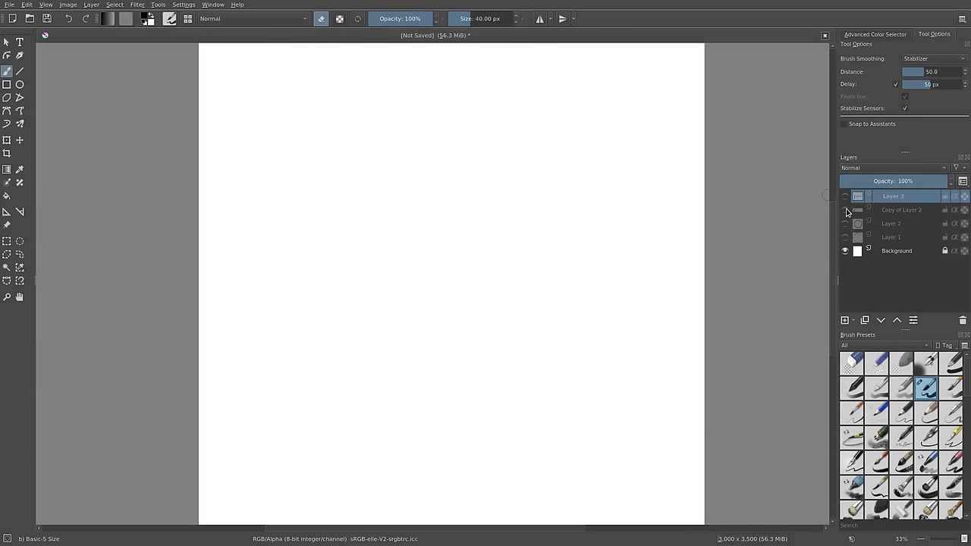
pyautogui.click(847, 212)
pyautogui.click(845, 224)
pyautogui.click(845, 237)
pyautogui.scroll(-1, 584, 262)
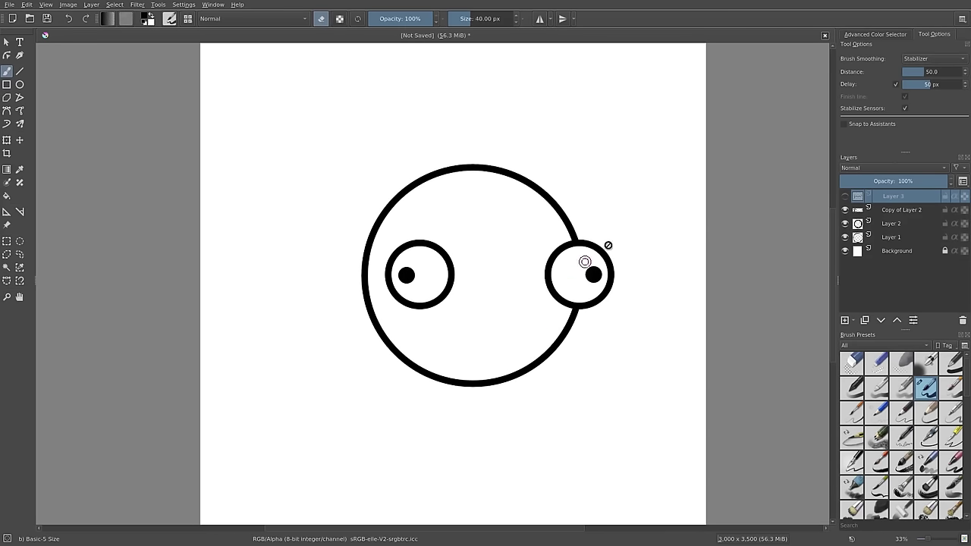
pyautogui.scroll(1, 490, 306)
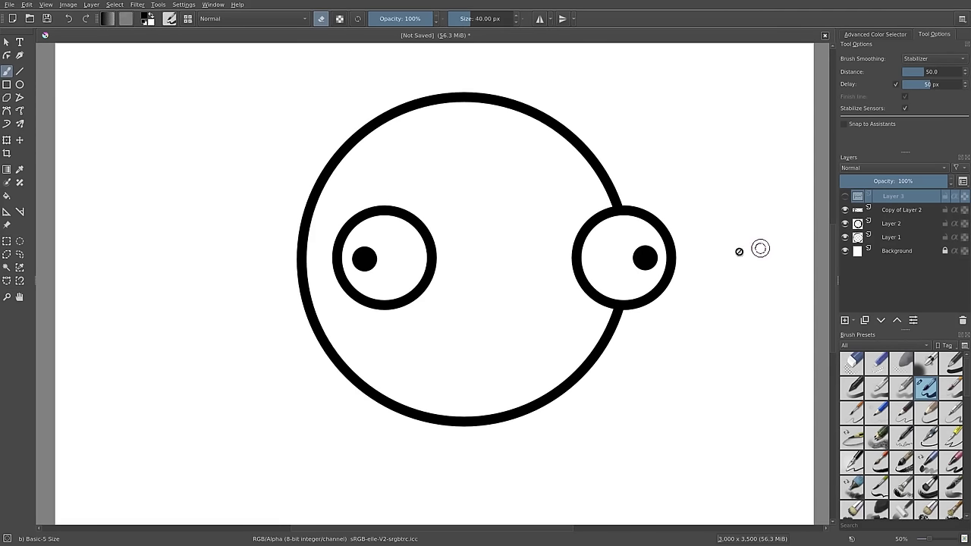
# - Delete Layer 3, Copy of Layer 2, Layer 2 and Layer 1, keeping only the Background layer
pyautogui.click(846, 211)
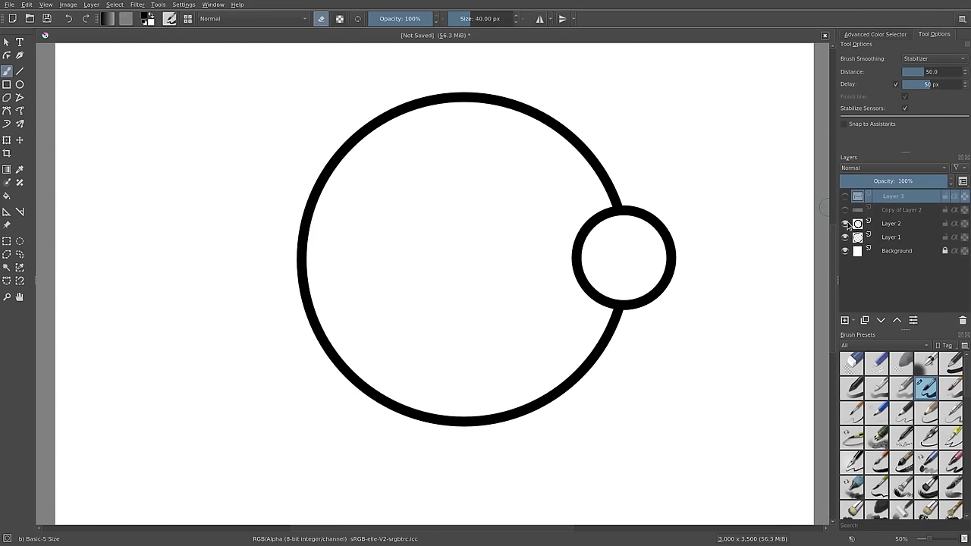
pyautogui.click(847, 224)
pyautogui.click(880, 241)
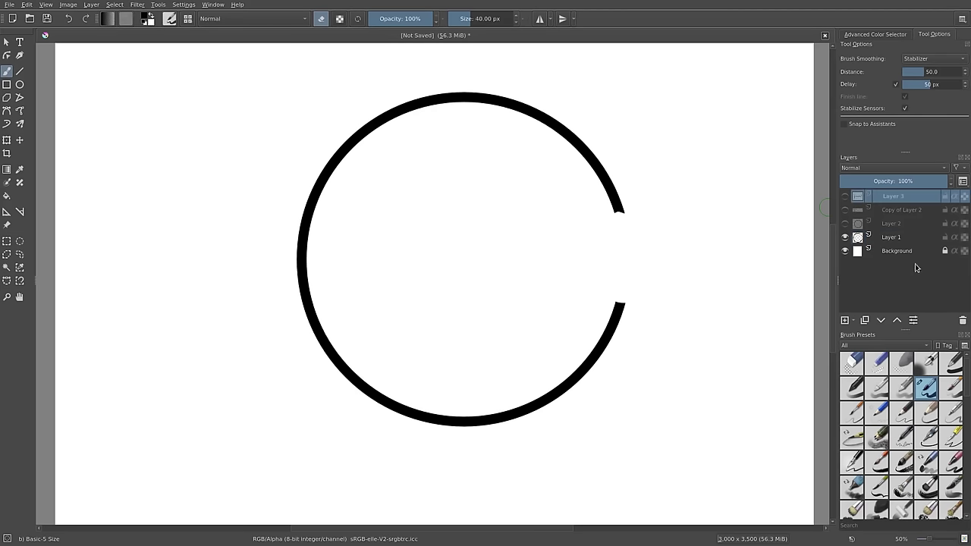
pyautogui.click(963, 322)
pyautogui.click(963, 322)
pyautogui.click(963, 321)
pyautogui.click(964, 321)
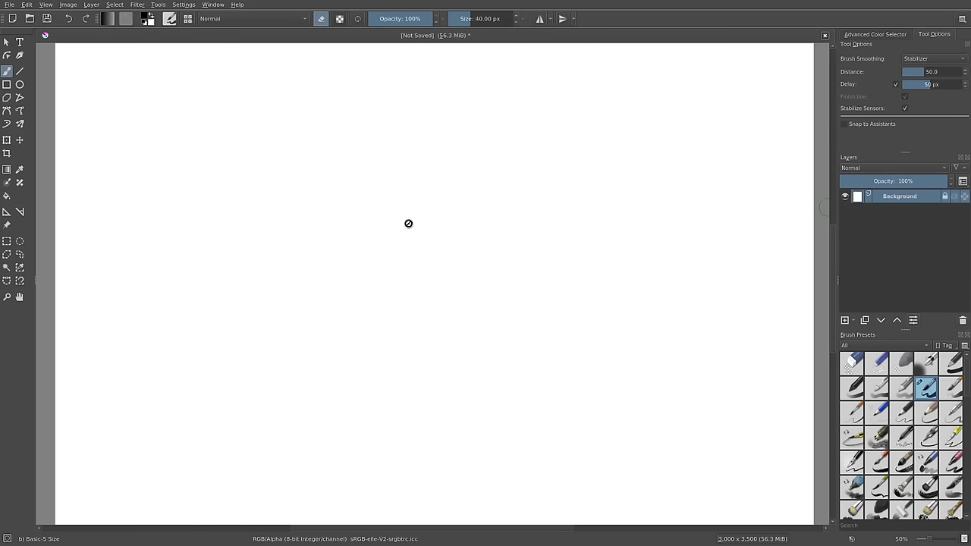
# - Add a new paint layer with eraser mode off and draw a black circle outline about 1890 px in diameter on it
pyautogui.scroll(-1, 364, 219)
pyautogui.click(19, 84)
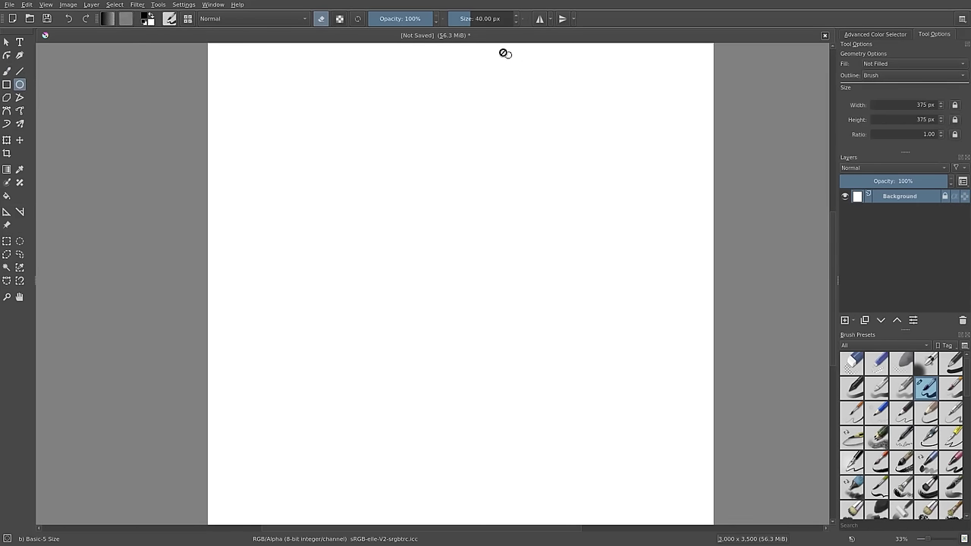
pyautogui.scroll(-2, 352, 95)
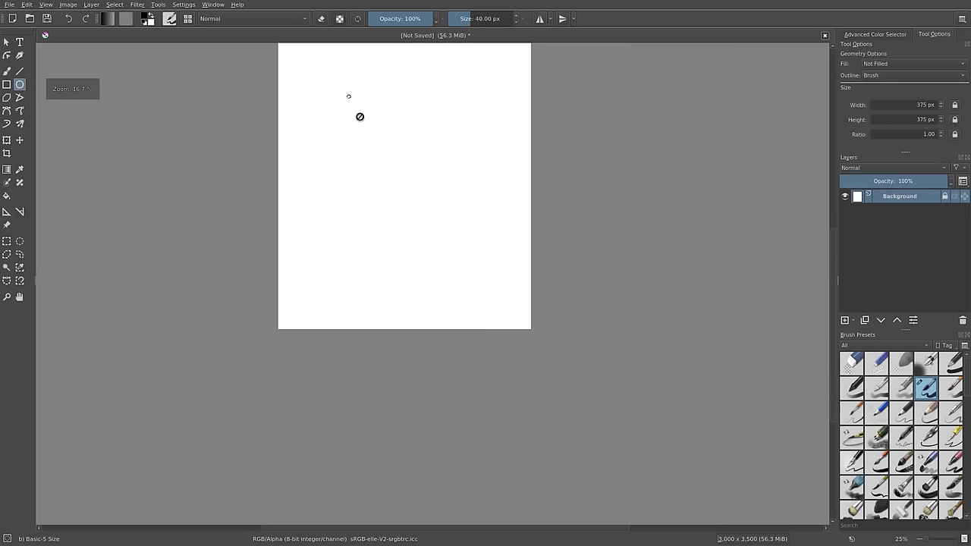
pyautogui.click(844, 320)
pyautogui.moveTo(352, 157); pyautogui.dragTo(511, 321)
pyautogui.scroll(1, 451, 244)
pyautogui.scroll(1, 449, 246)
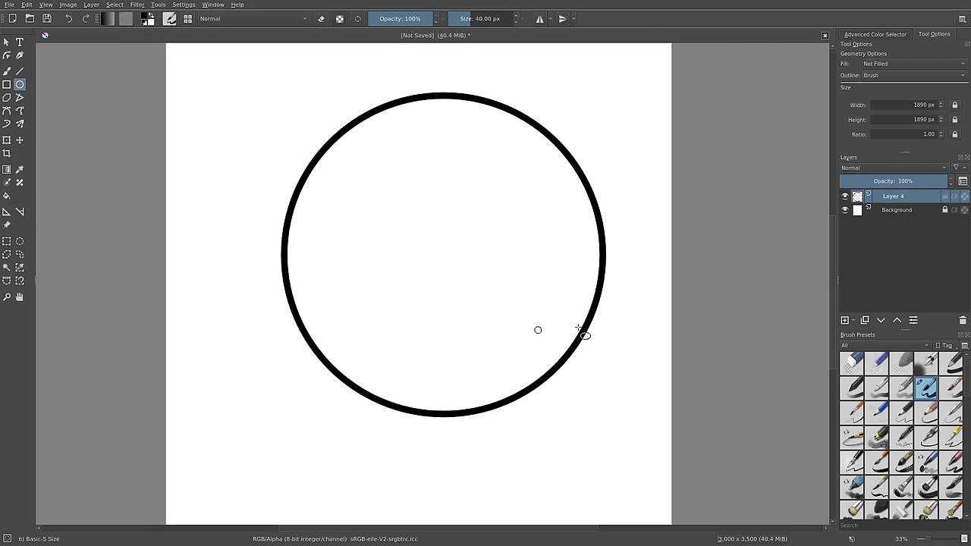
# - Add a new paint layer between the Background and the circle's layer, and toggle the circle layer's visibility off and on
pyautogui.click(885, 210)
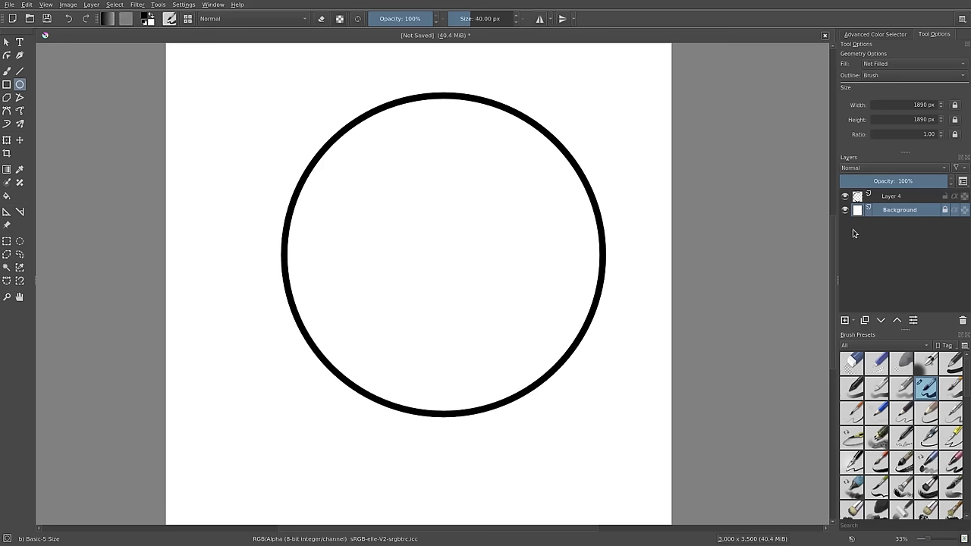
pyautogui.click(844, 320)
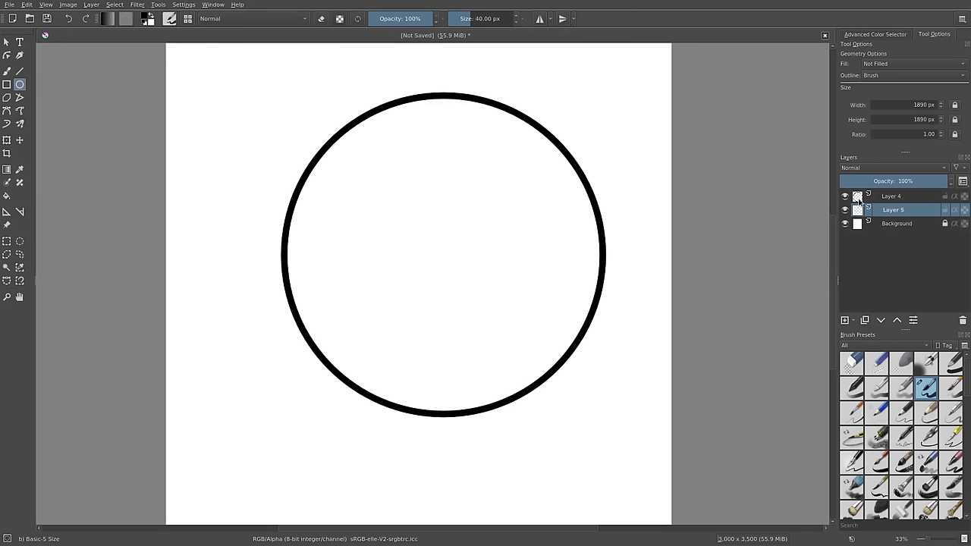
pyautogui.click(845, 196)
pyautogui.click(845, 196)
# - Choose the Fill tool and set its Grow selection to 2 px
pyautogui.click(6, 196)
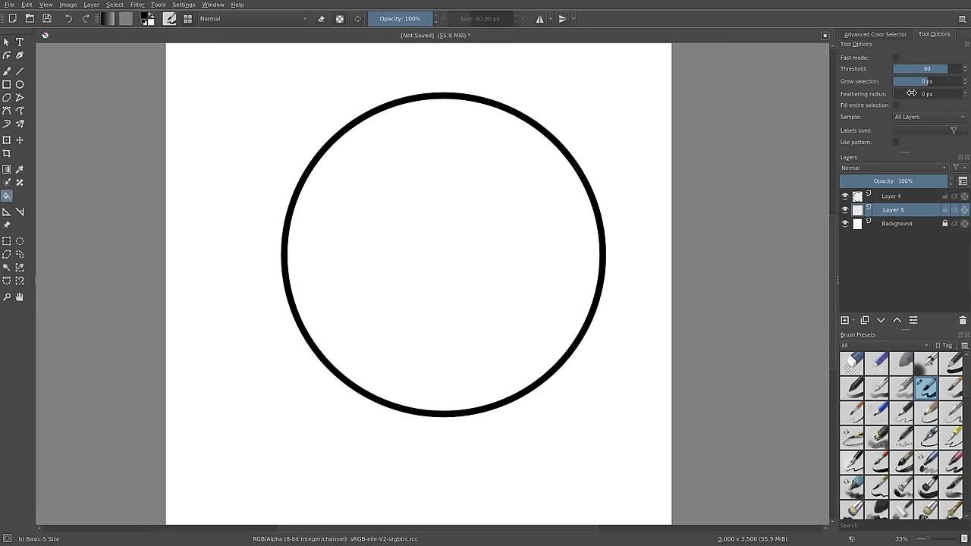
pyautogui.click(938, 35)
pyautogui.click(966, 79)
pyautogui.click(966, 79)
# - Keep the fill sampling on All Layers and fill the circle's interior with black on the layer beneath the outline
pyautogui.click(909, 118)
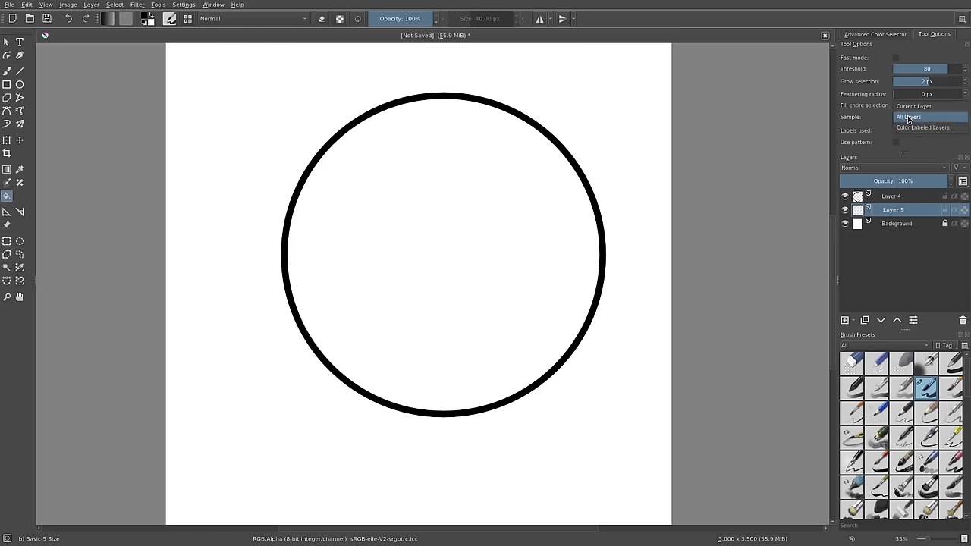
pyautogui.click(909, 118)
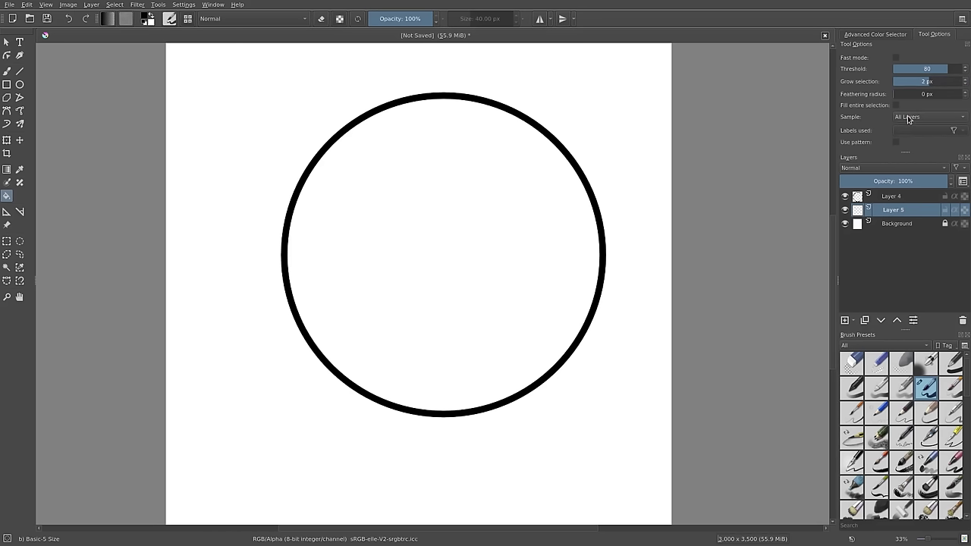
pyautogui.click(908, 117)
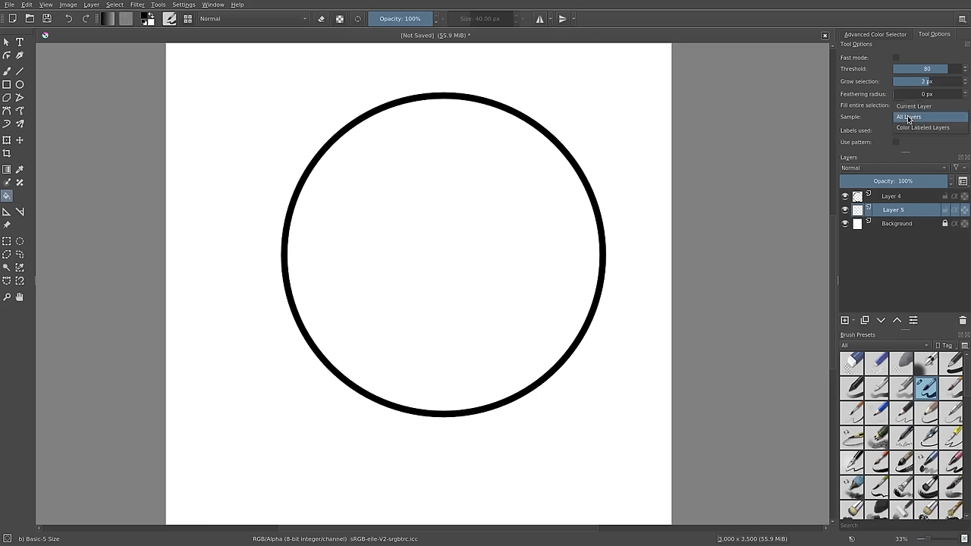
pyautogui.click(908, 117)
pyautogui.click(908, 118)
pyautogui.click(908, 118)
pyautogui.click(908, 118)
pyautogui.click(908, 117)
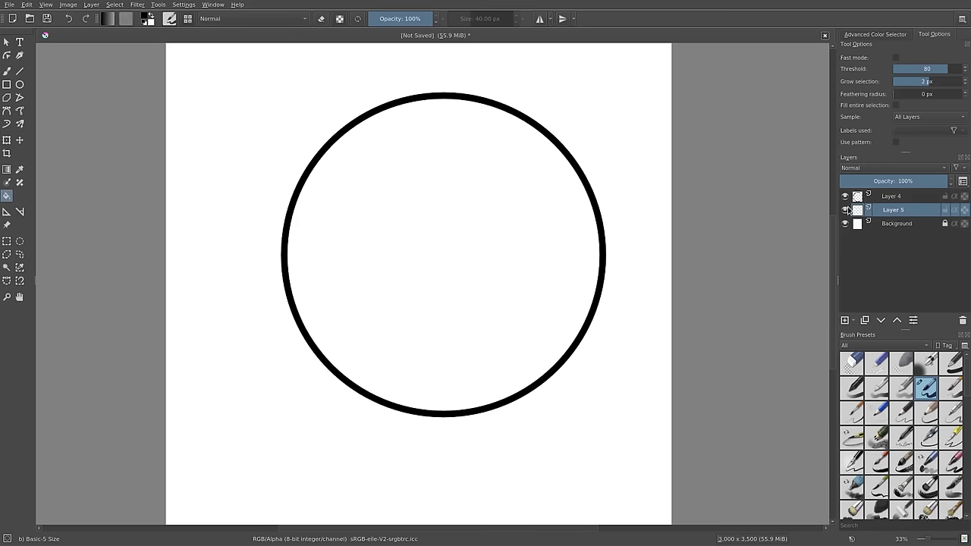
pyautogui.click(549, 340)
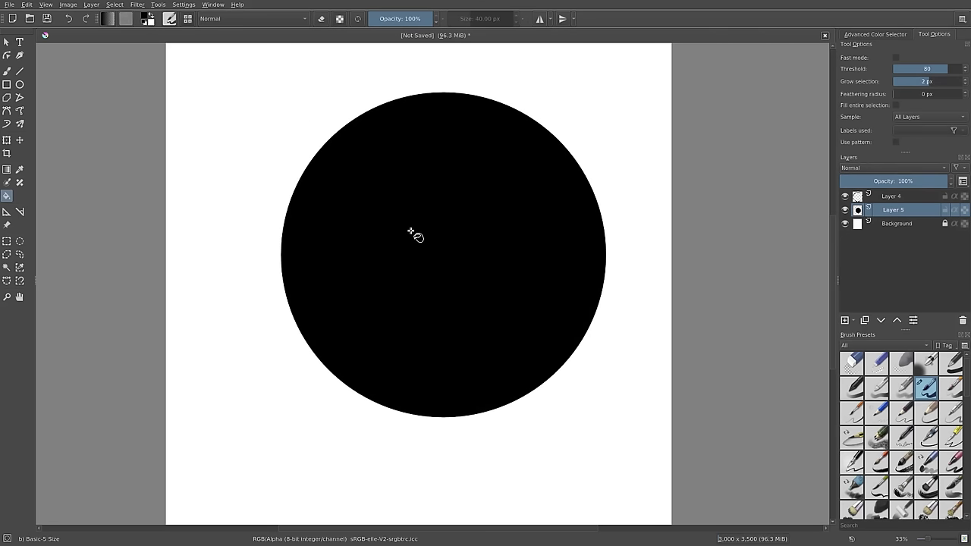
# - Undo the black fill and fill the circle's interior with orange #ffa662 on the layer beneath the outline
pyautogui.hotkey('ctrl', 'z')
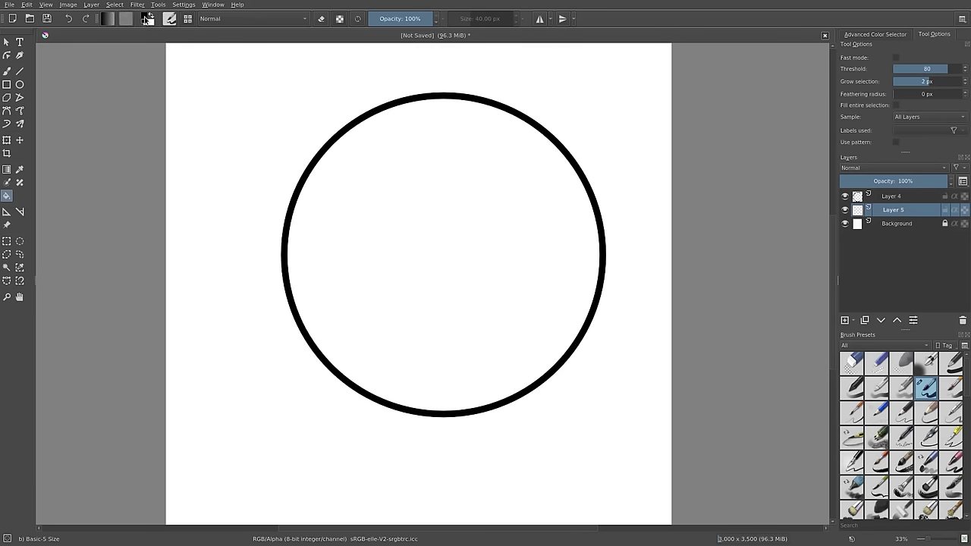
pyautogui.click(146, 21)
pyautogui.click(414, 196)
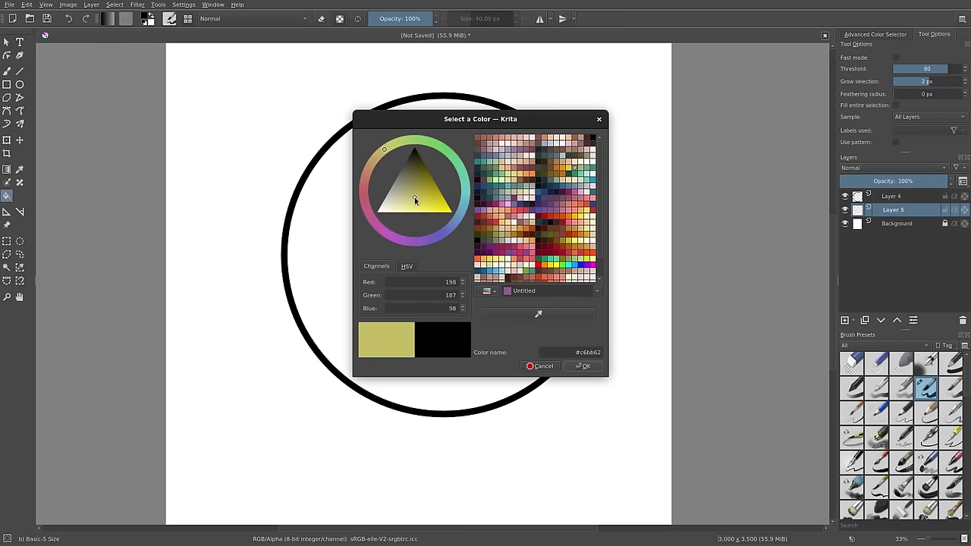
pyautogui.moveTo(360, 181); pyautogui.dragTo(368, 175)
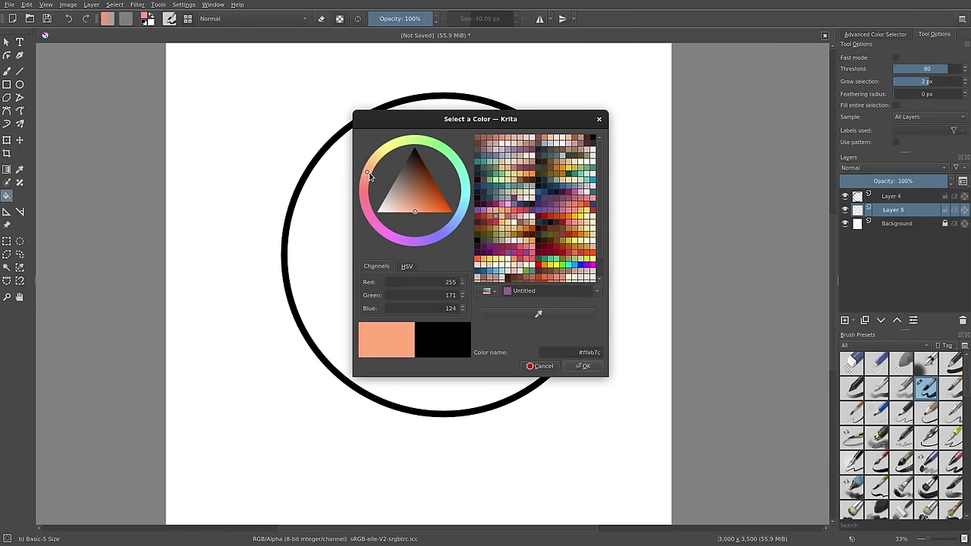
pyautogui.click(414, 208)
pyautogui.click(423, 211)
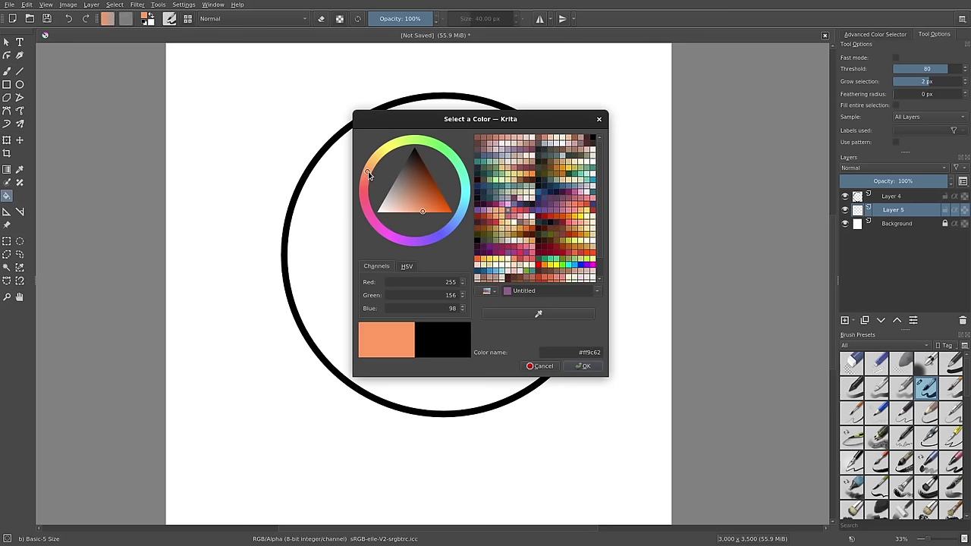
pyautogui.moveTo(368, 175); pyautogui.dragTo(370, 171)
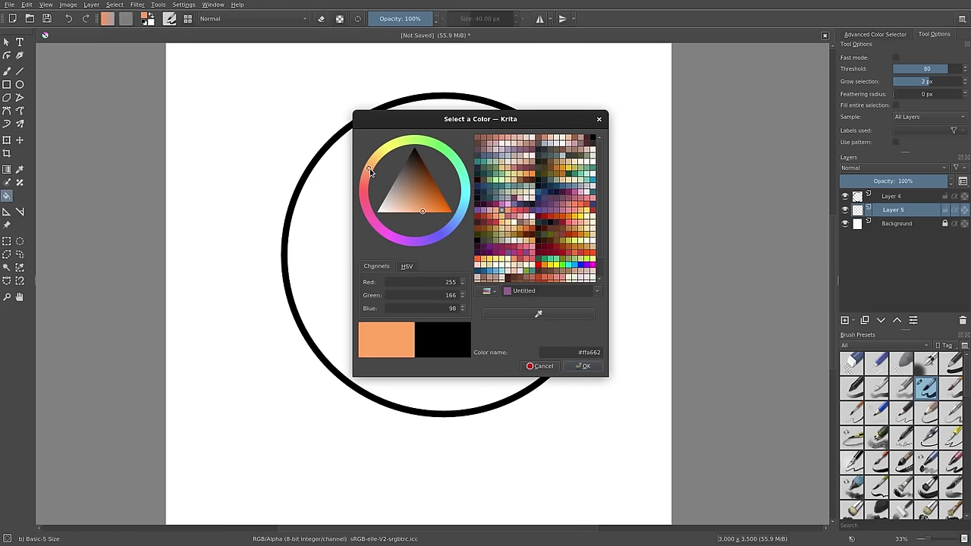
pyautogui.click(585, 367)
pyautogui.hotkey('shift', 'BackSpace')
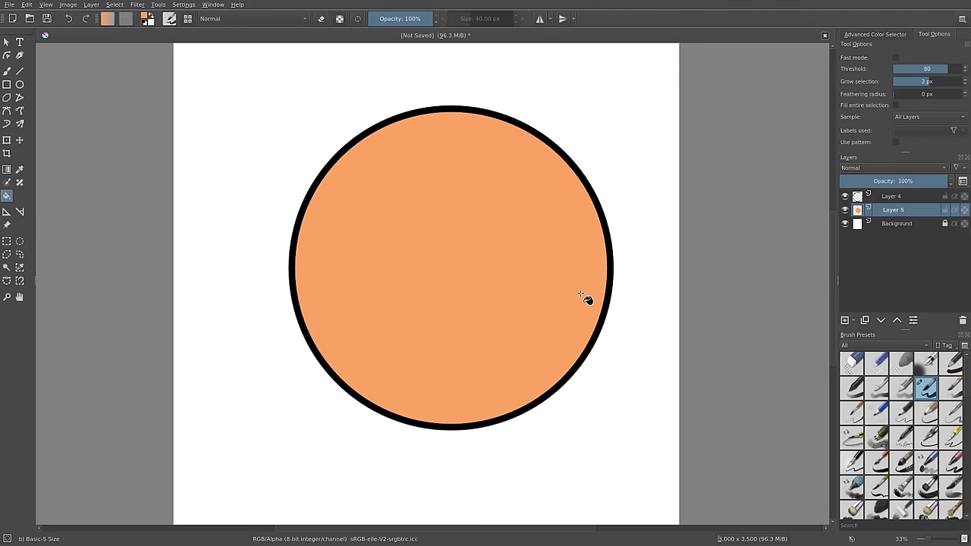
# - Add a new paint layer between the outline and the orange fill, and fill the circle on it with dark purple #2b2655
pyautogui.click(844, 321)
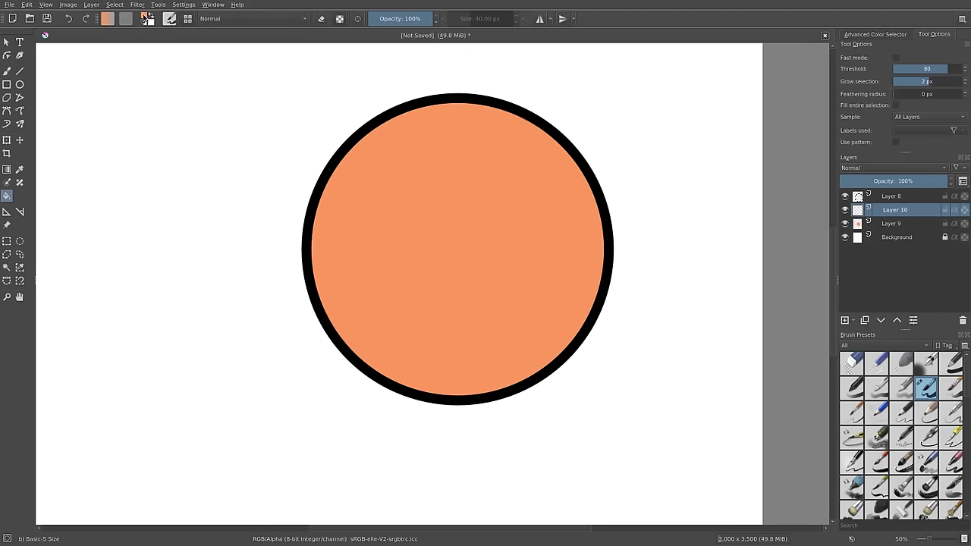
pyautogui.click(146, 18)
pyautogui.click(415, 187)
pyautogui.click(435, 260)
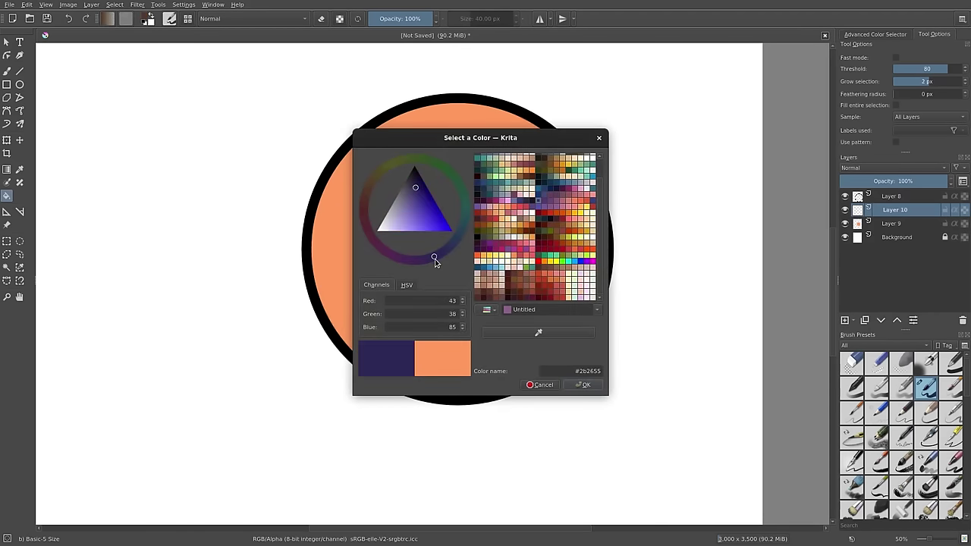
pyautogui.click(583, 384)
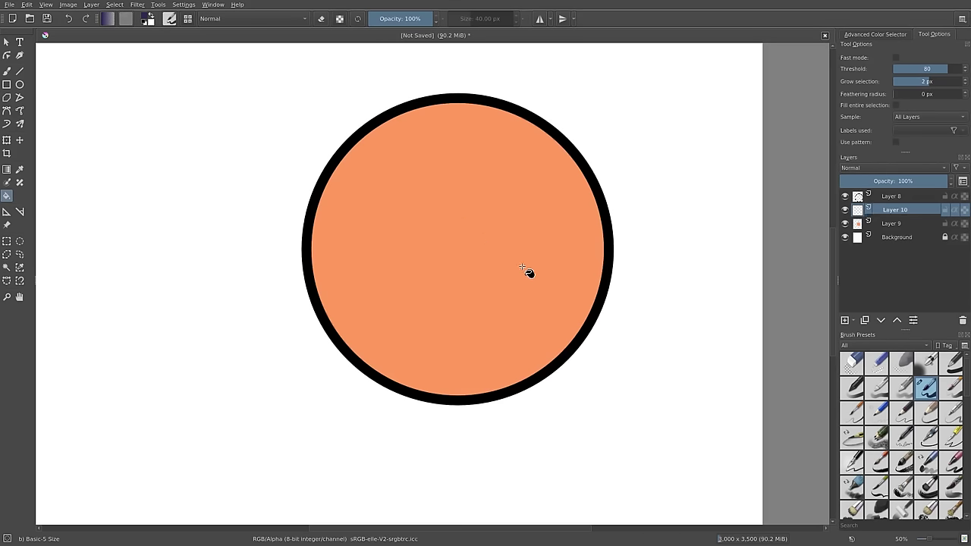
pyautogui.click(565, 293)
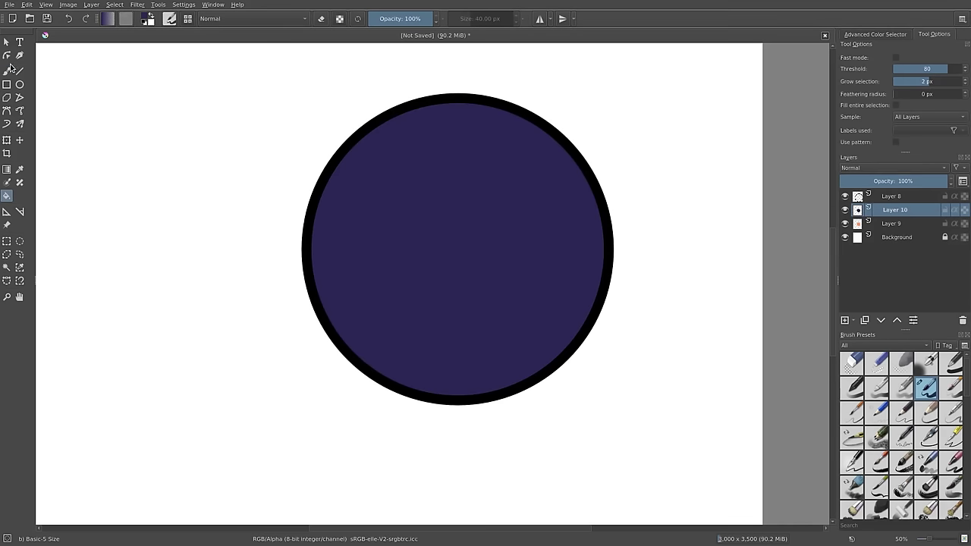
# - Erase the dark purple fill with a single 1,000 px round brush dab, leaving a crescent shadow along the circle's left and lower edge
pyautogui.click(7, 69)
pyautogui.press('e')
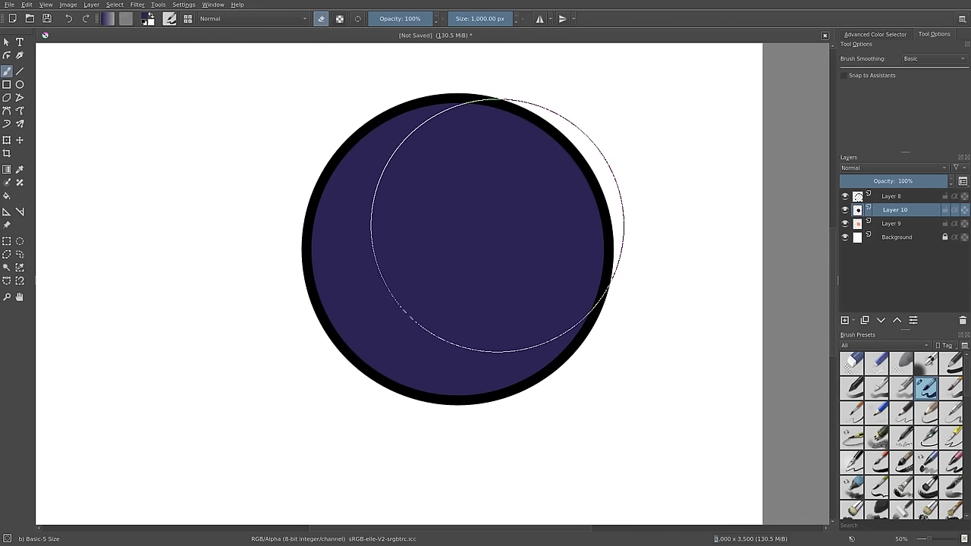
pyautogui.click(491, 234)
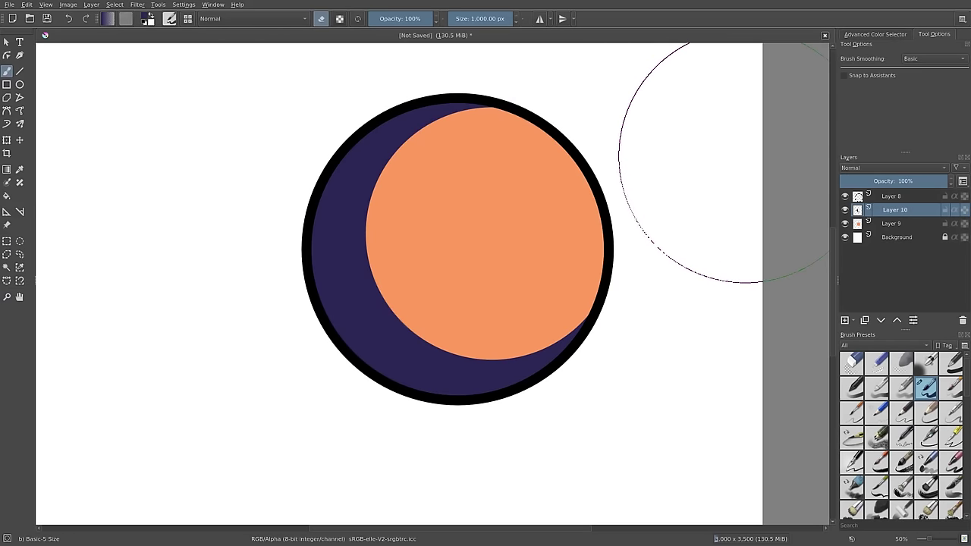
# - Lower the crescent shadow layer's opacity to 12%
pyautogui.click(857, 178)
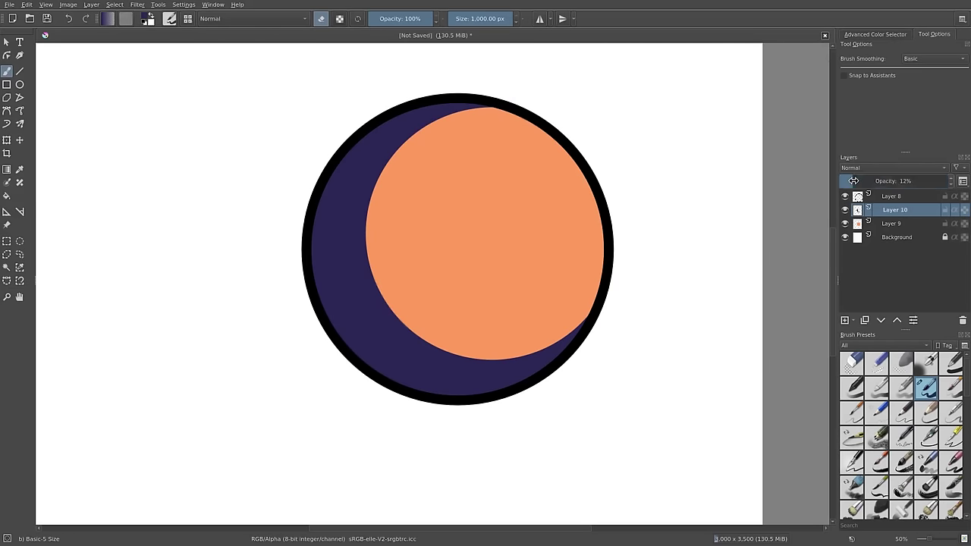
pyautogui.scroll(-3, 466, 281)
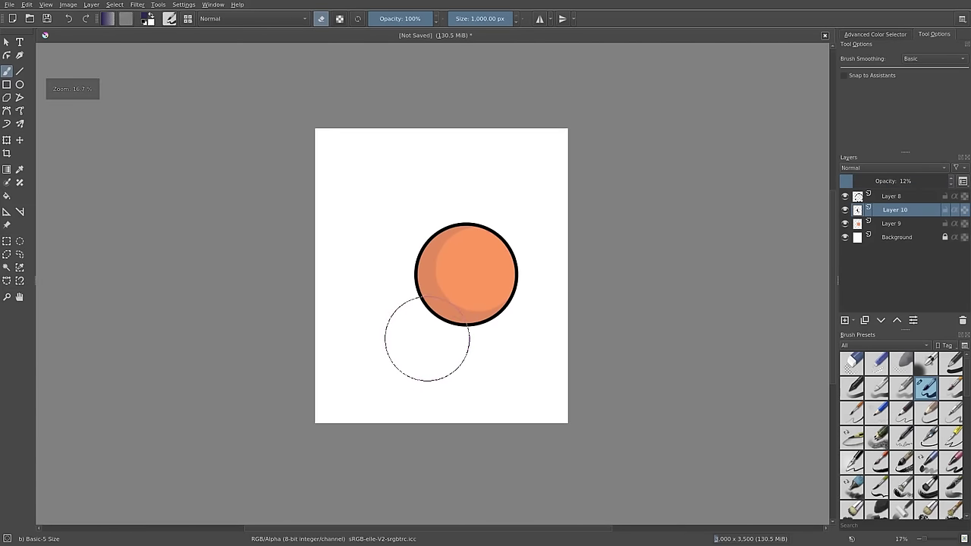
pyautogui.scroll(-1, 440, 334)
pyautogui.scroll(3, 464, 303)
pyautogui.scroll(2, 417, 304)
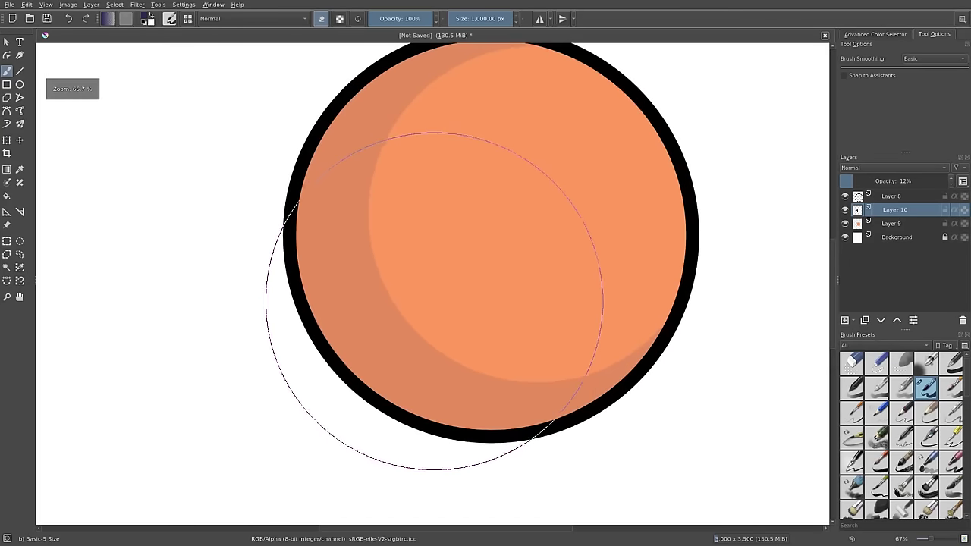
pyautogui.scroll(-1, 490, 303)
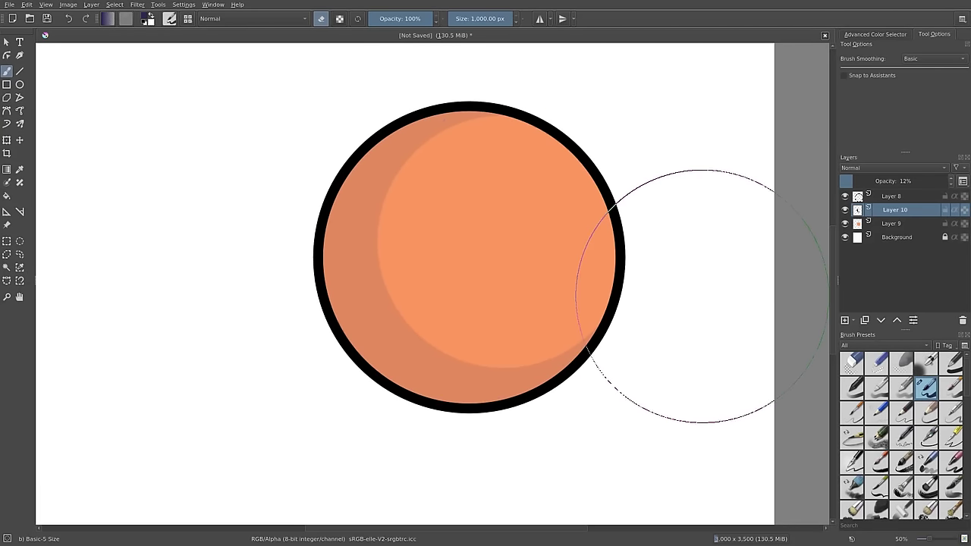
pyautogui.scroll(-2, 650, 238)
pyautogui.scroll(3, 613, 281)
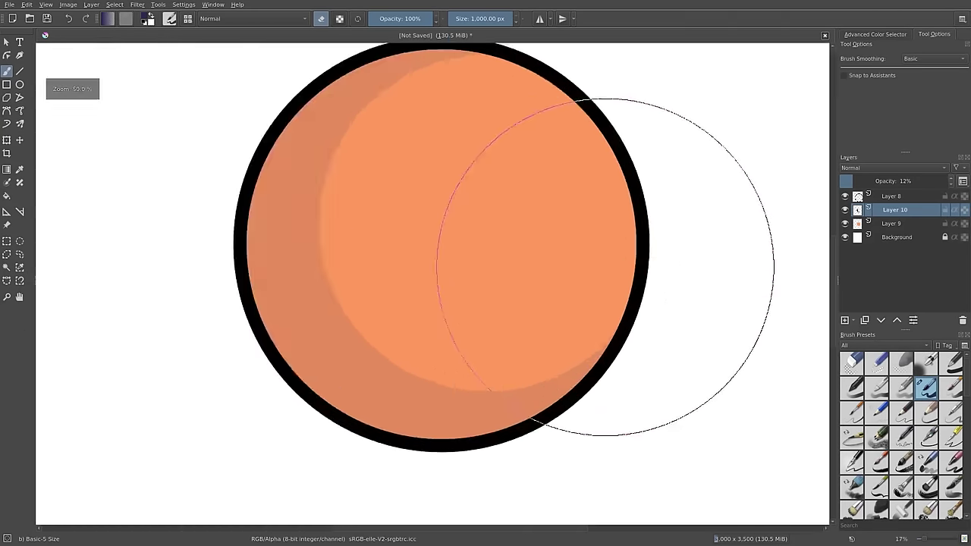